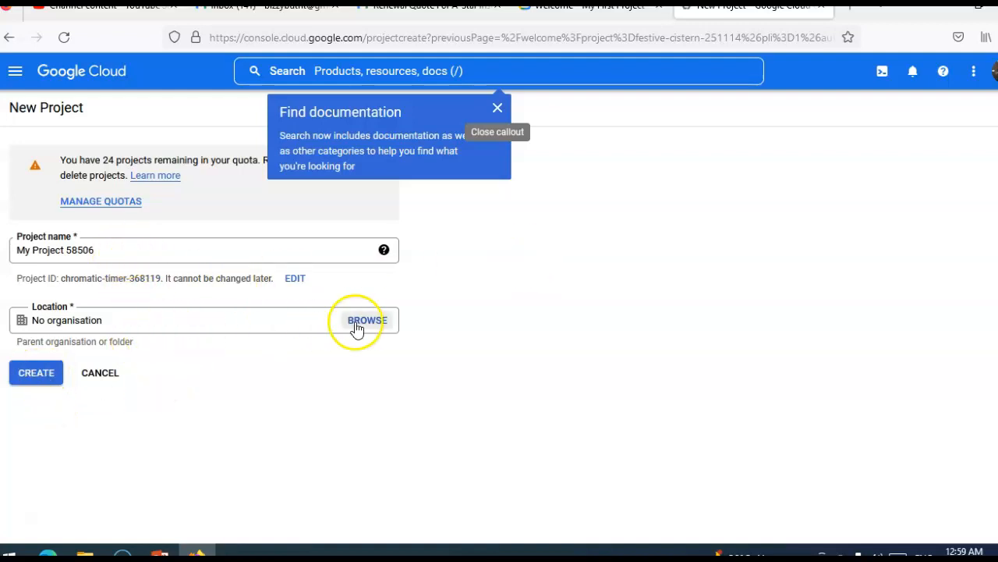
click(297, 323)
click(369, 322)
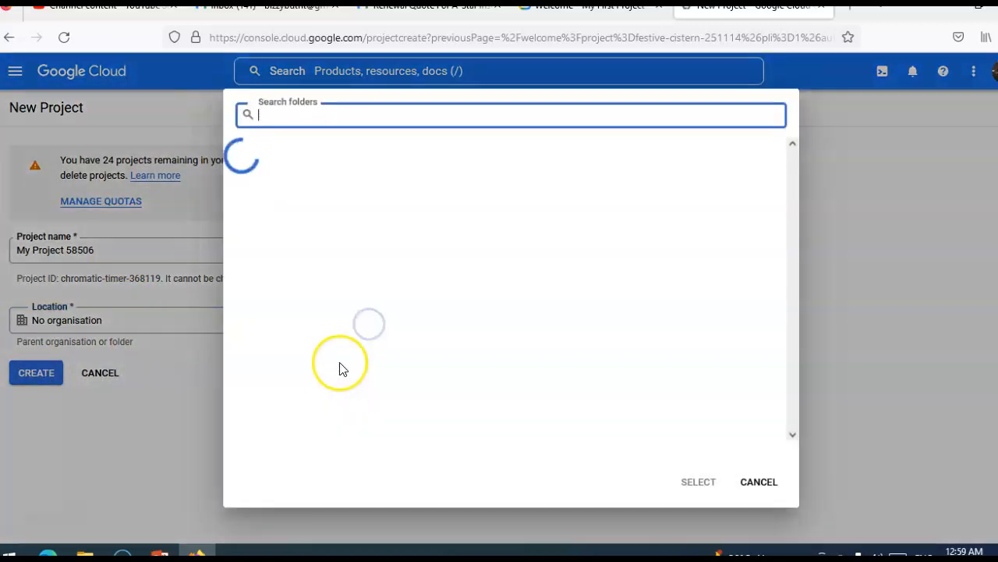
click(757, 480)
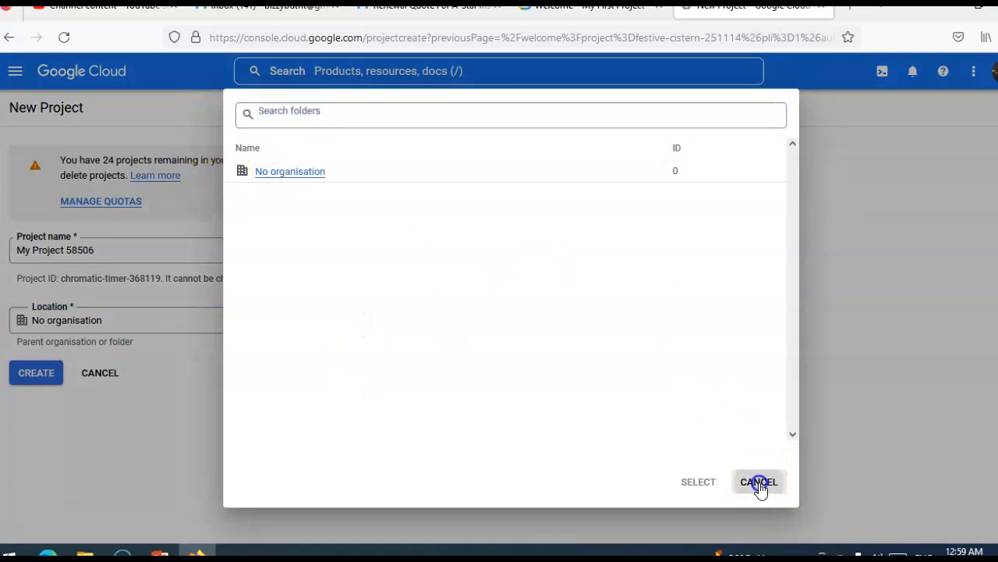
Create the Google Cloud project My Project 58506 without an organisation and switch to it from its creation notification
click(47, 377)
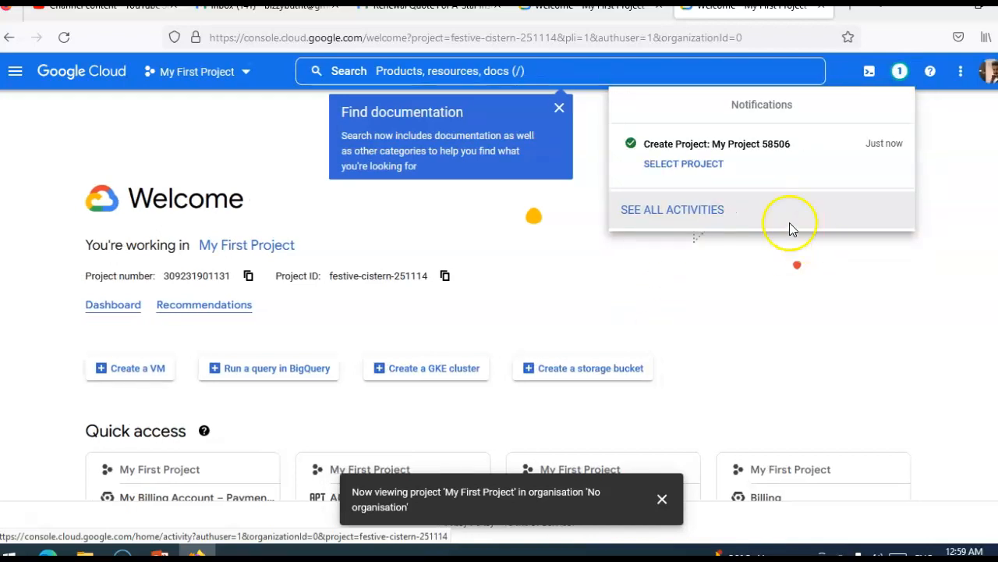
click(696, 163)
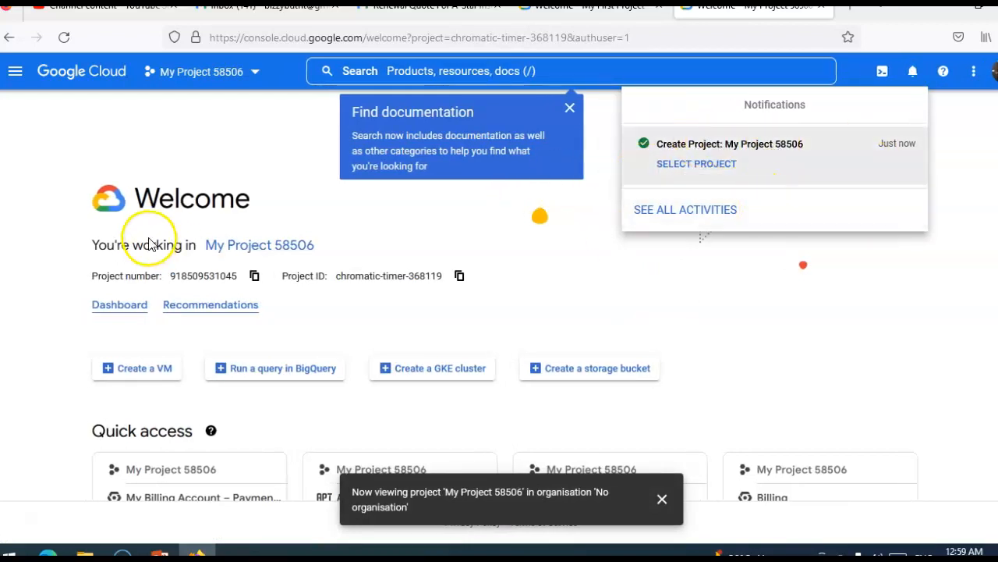
click(265, 248)
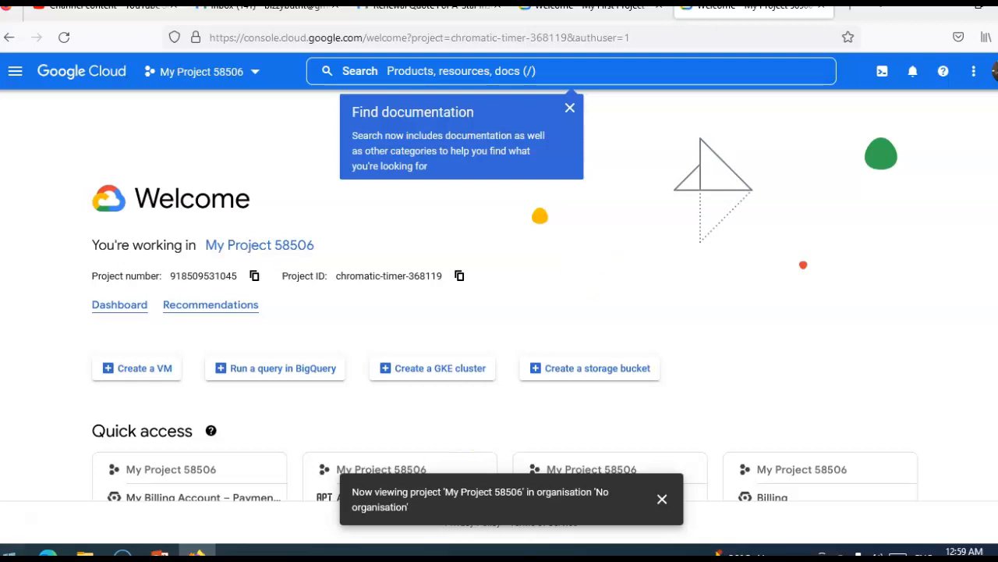
Switch to the Azure portal and open Defender for Cloud's environment settings, briefly viewing the Tenant Root Group's security policy
click(47, 552)
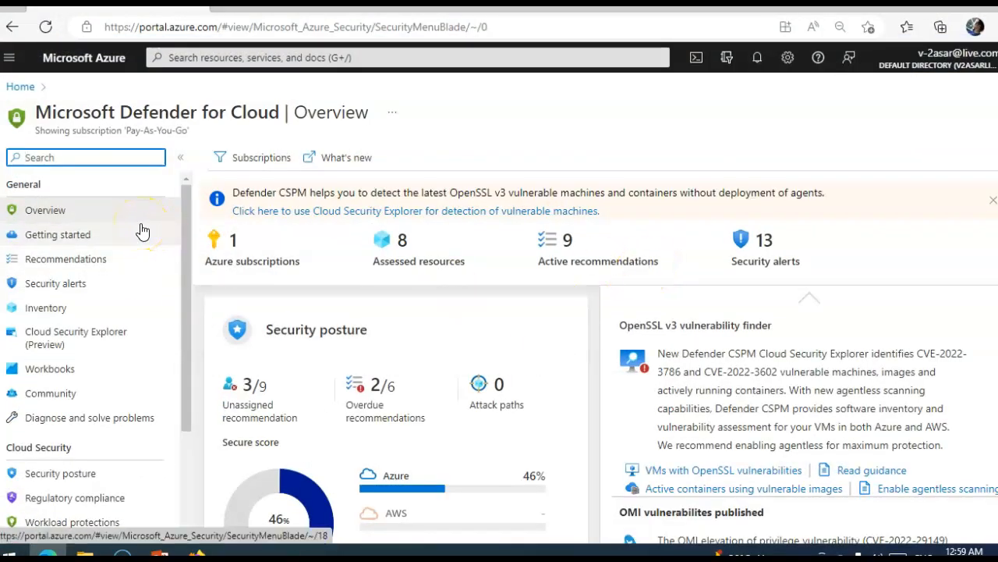
scroll(141, 289, down, 3)
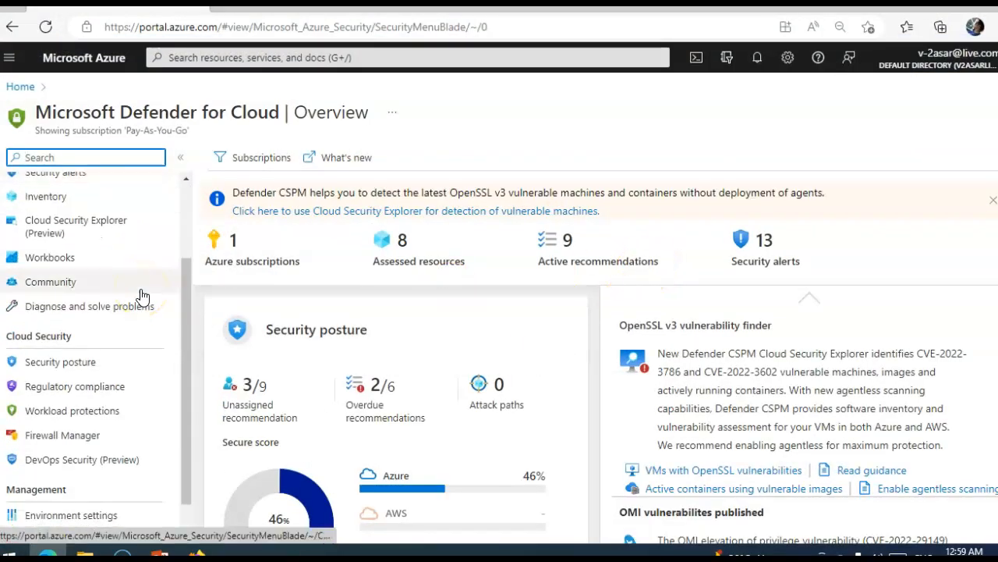
scroll(140, 296, down, 1)
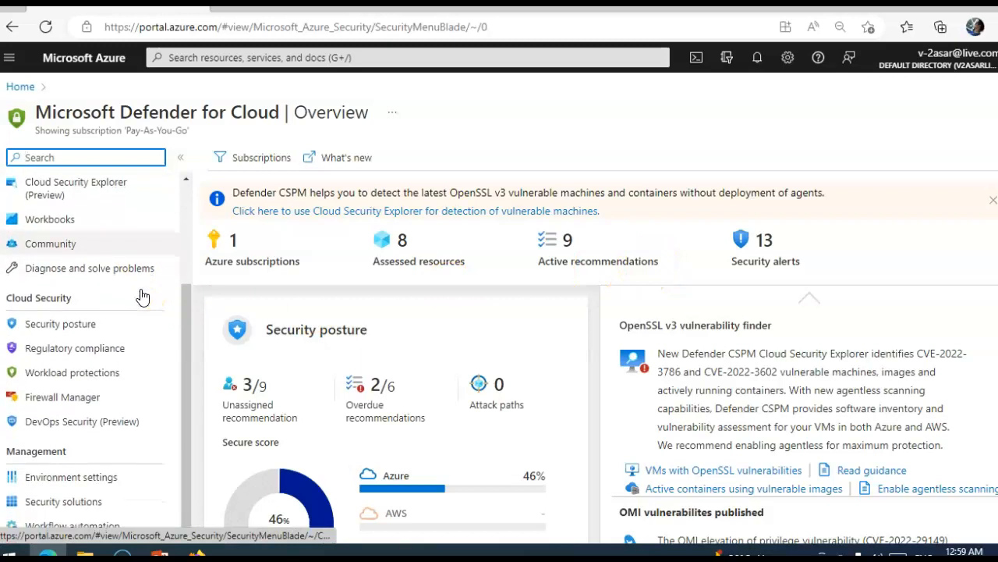
click(94, 477)
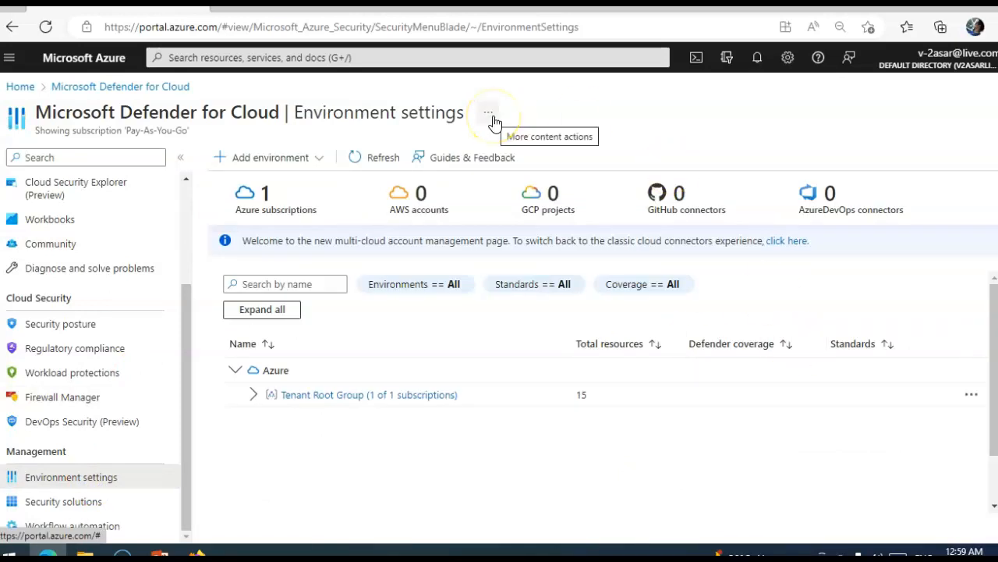
click(329, 394)
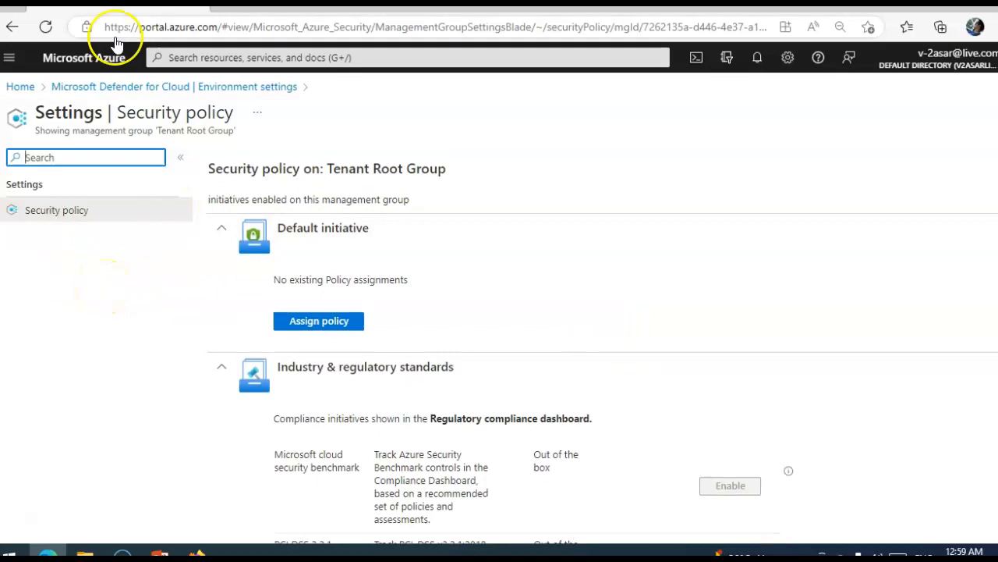
click(232, 87)
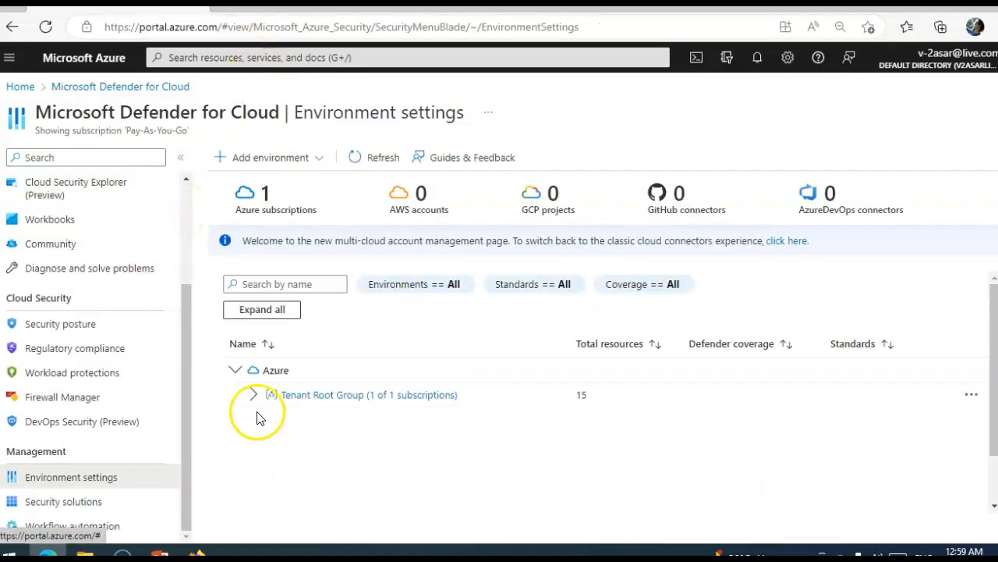
Start adding a Google Cloud Platform environment with the connector name asarconnector, onboarding a single project
click(267, 160)
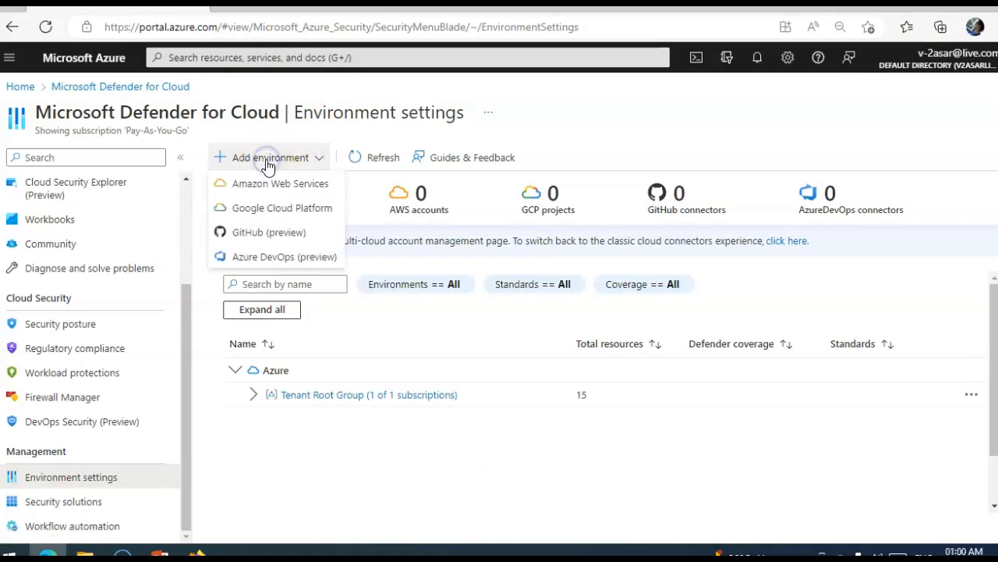
click(259, 212)
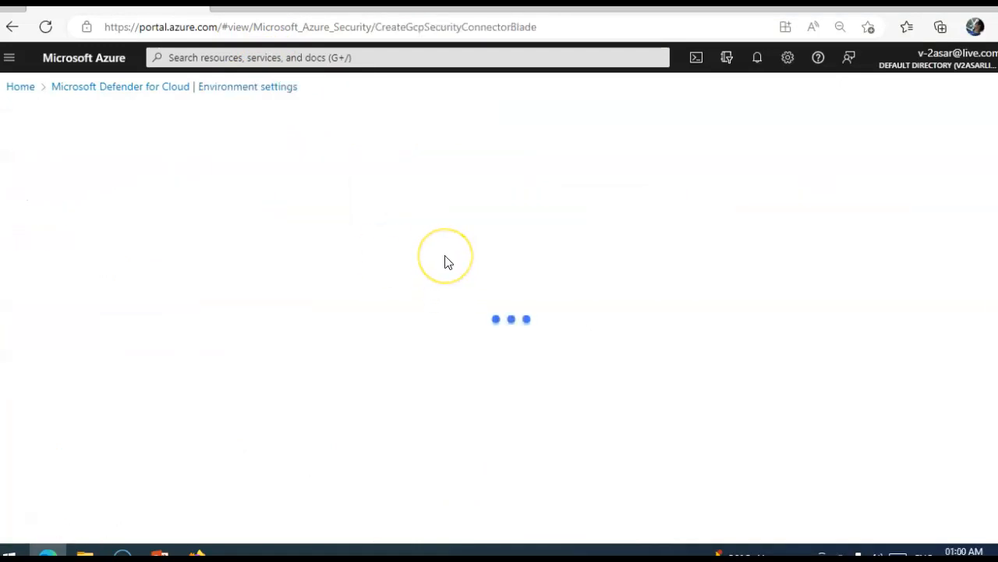
click(254, 237)
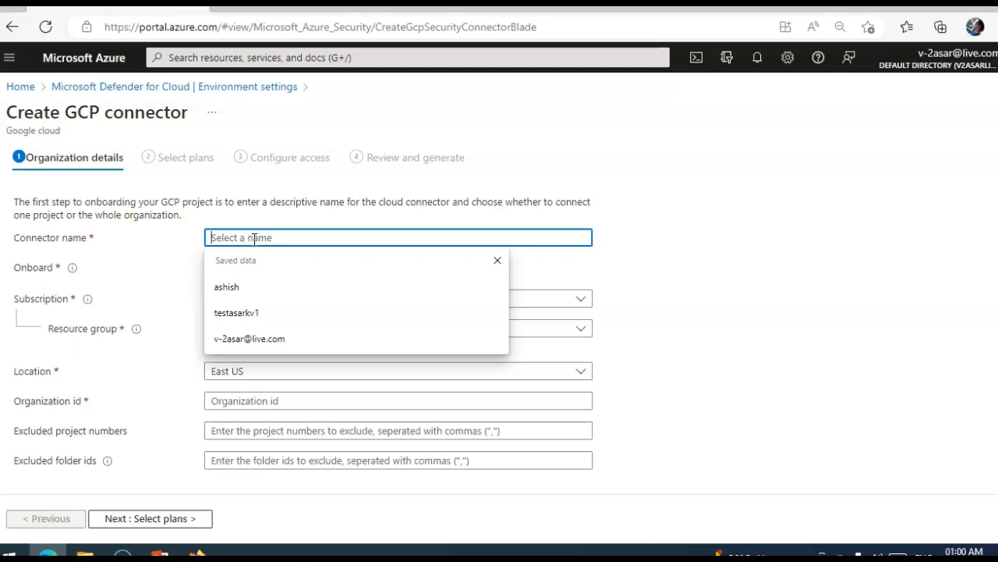
text(asarconnector)
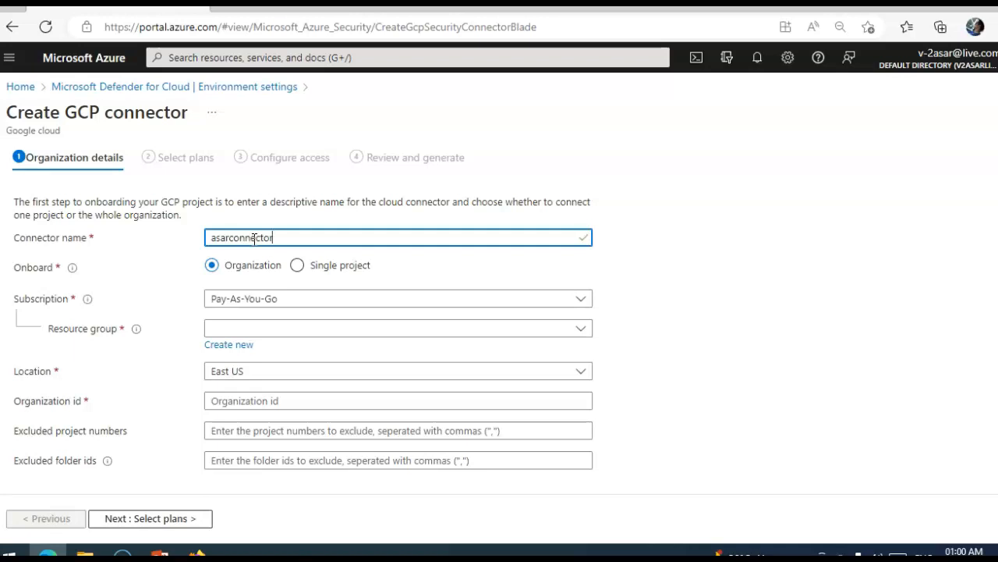
click(328, 266)
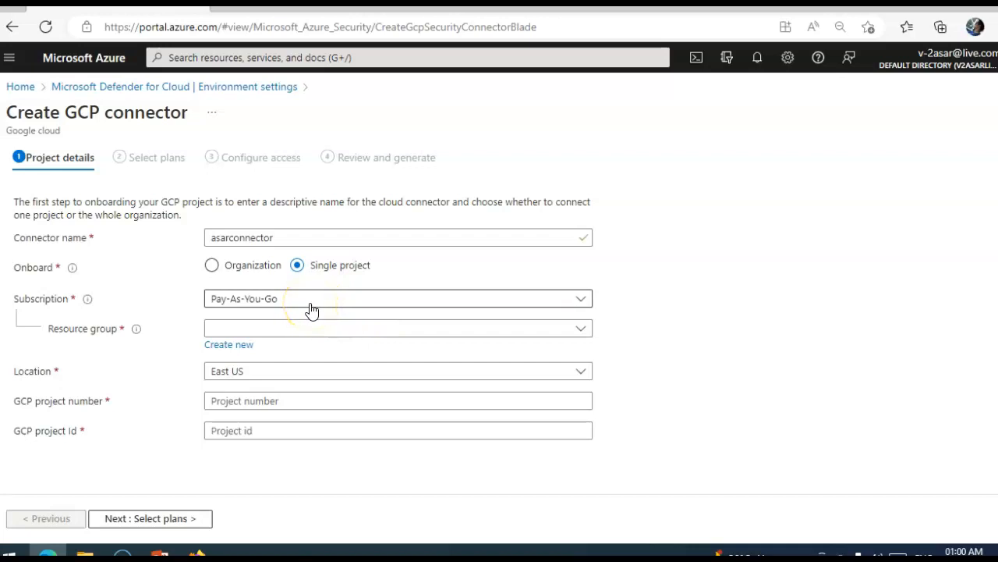
Create a new resource group named gcp for the connector
click(238, 344)
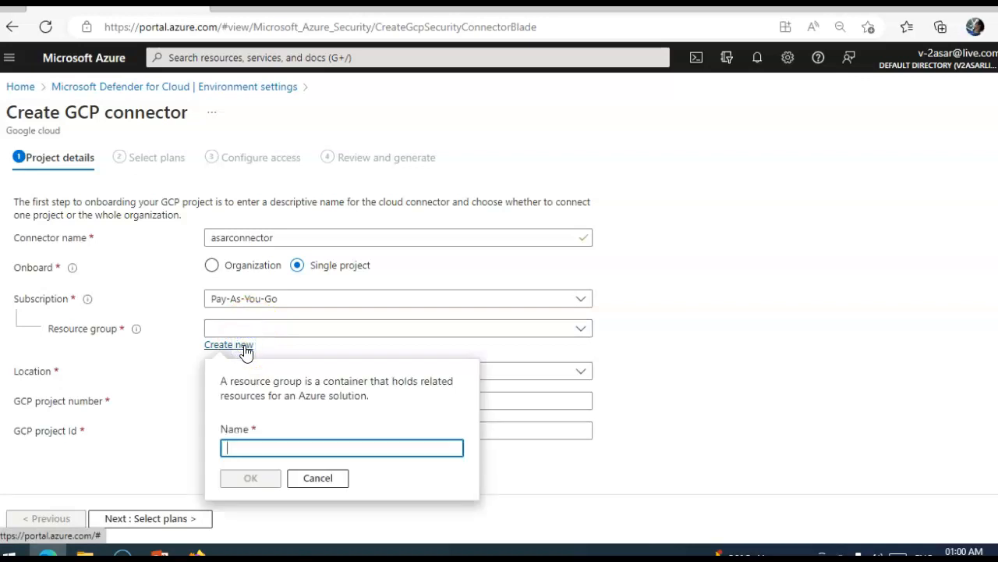
text(gcp)
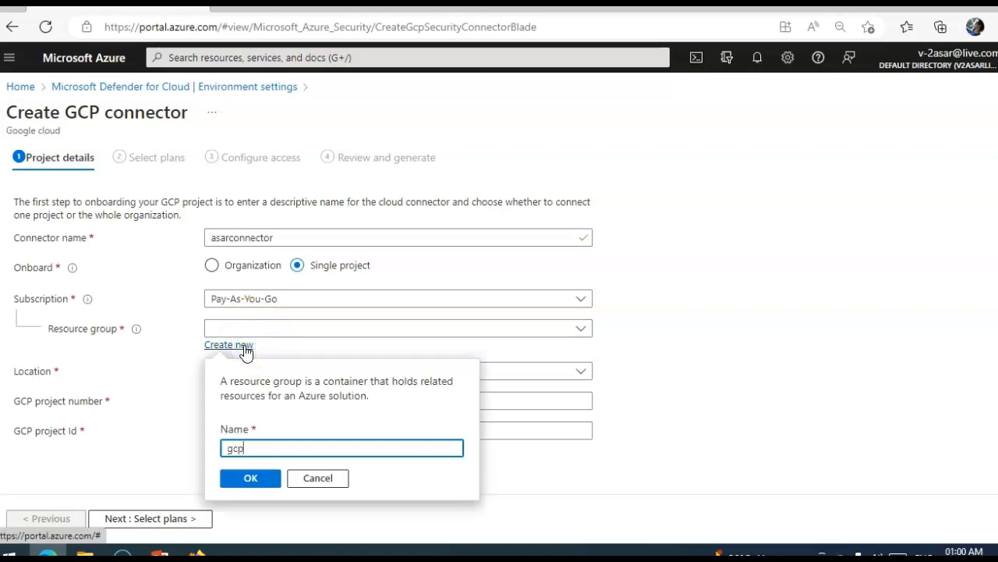
click(249, 478)
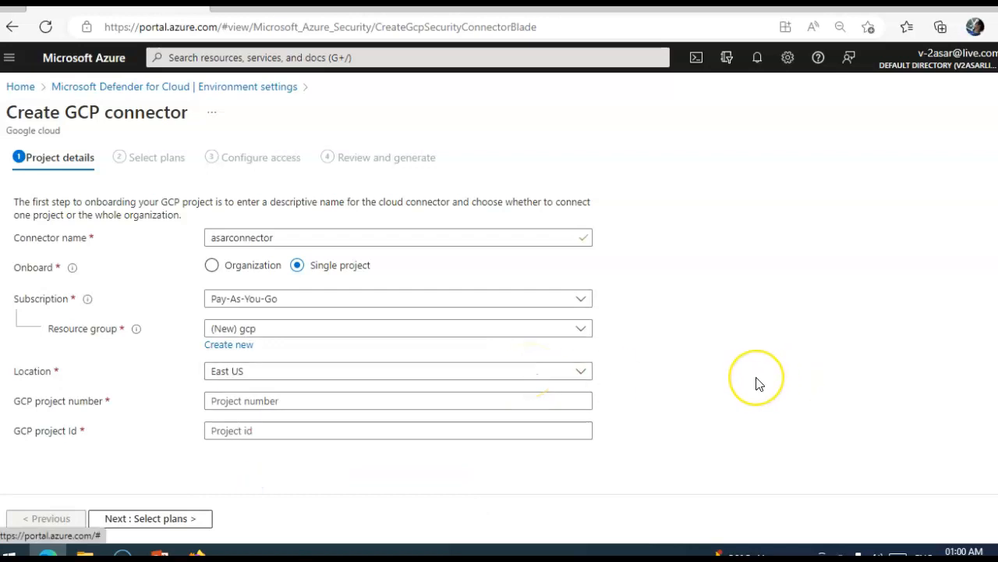
Switch to the Google Cloud console and select My Project 58506 as the active project
scroll(756, 382, down, 1)
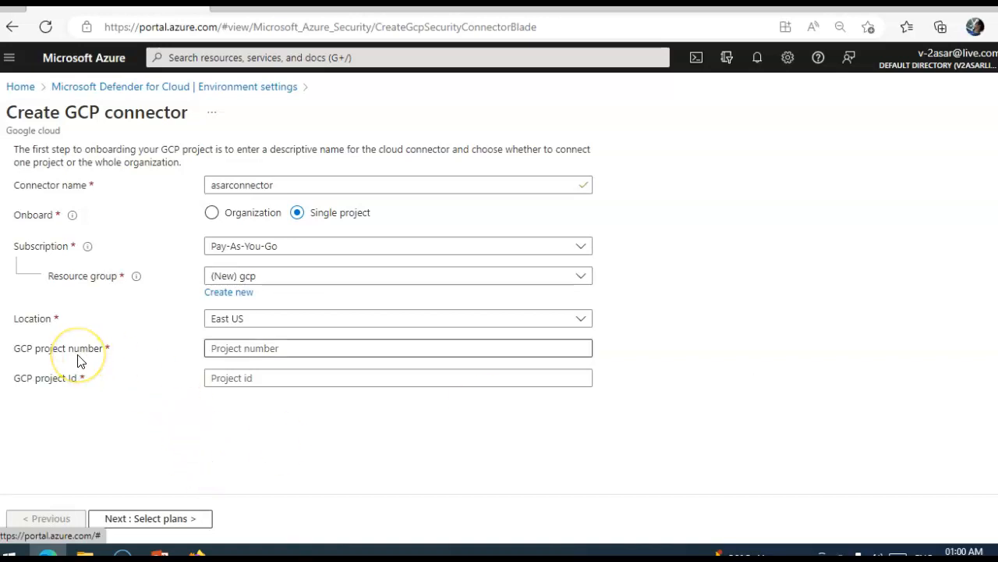
click(196, 554)
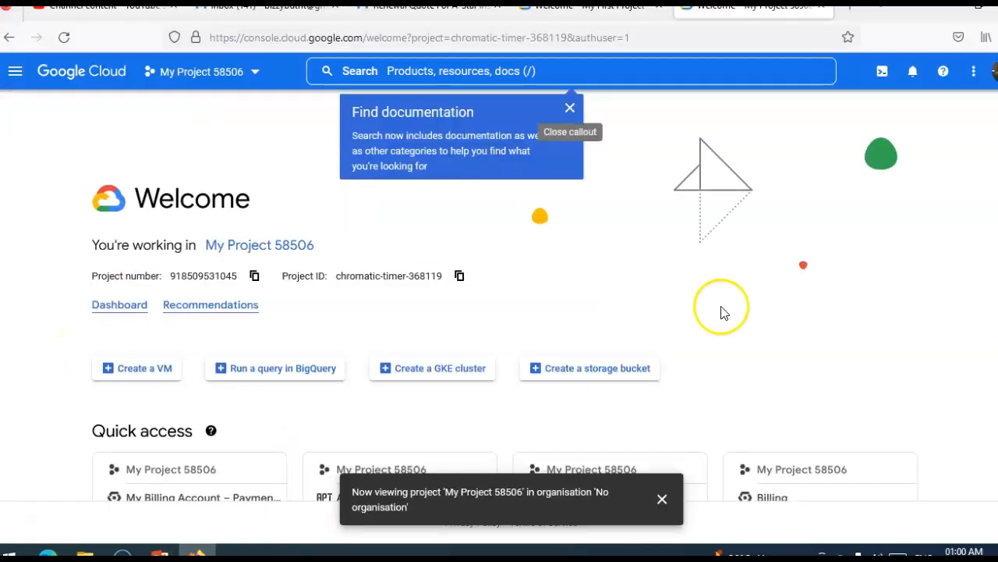
click(224, 256)
click(250, 70)
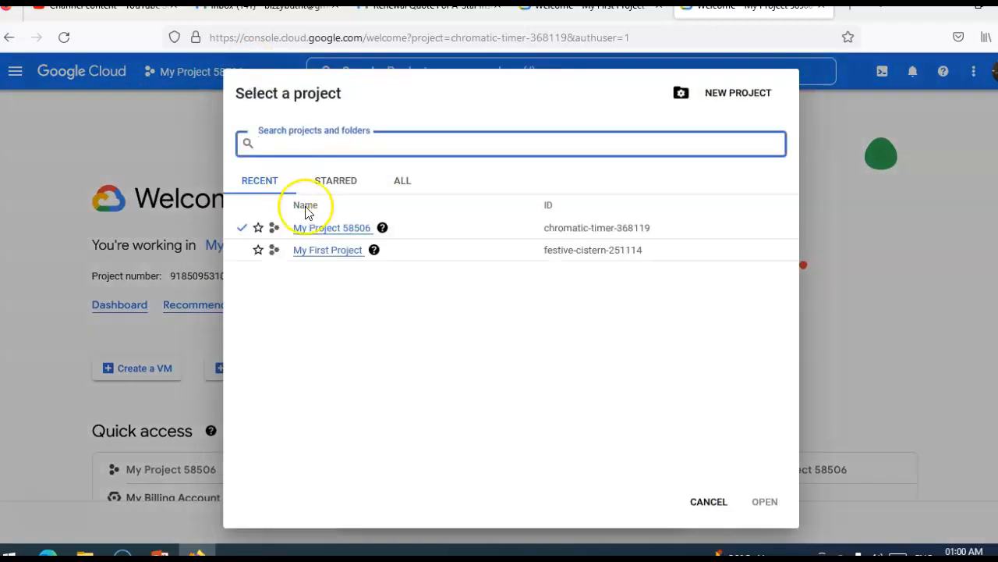
click(336, 236)
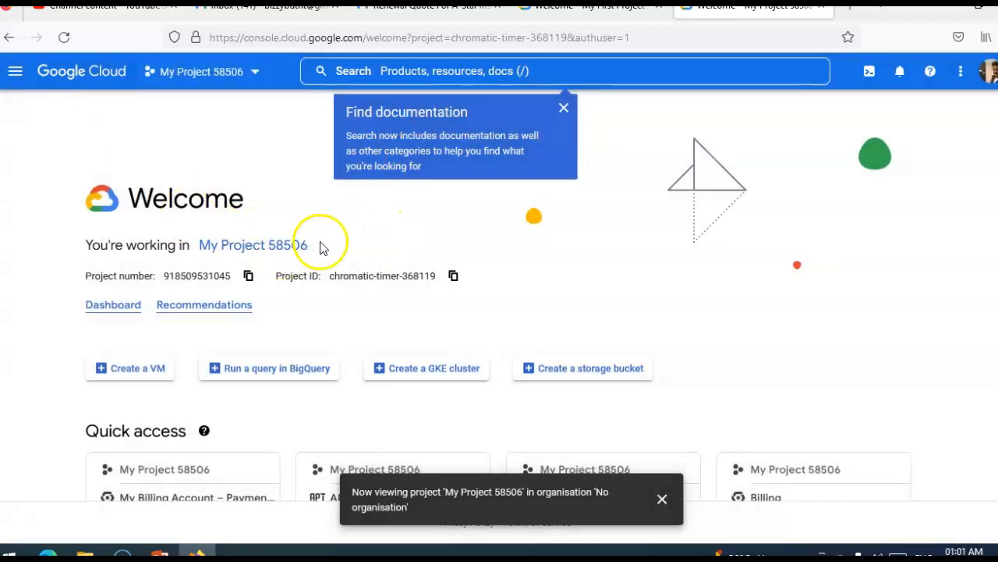
mouse_move(316, 247)
mouse_down()
mouse_move(193, 252)
mouse_move(206, 236)
mouse_move(231, 250)
mouse_move(334, 249)
mouse_move(277, 251)
mouse_up()
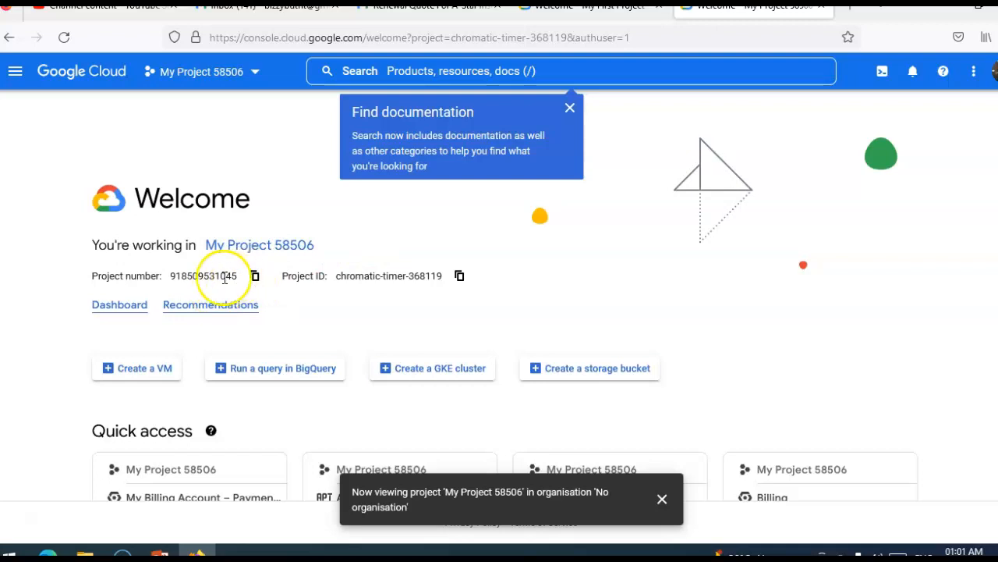
Copy the project number from the Google Cloud console into the connector's GCP project number in the Azure portal
click(254, 275)
key(alt+Tab)
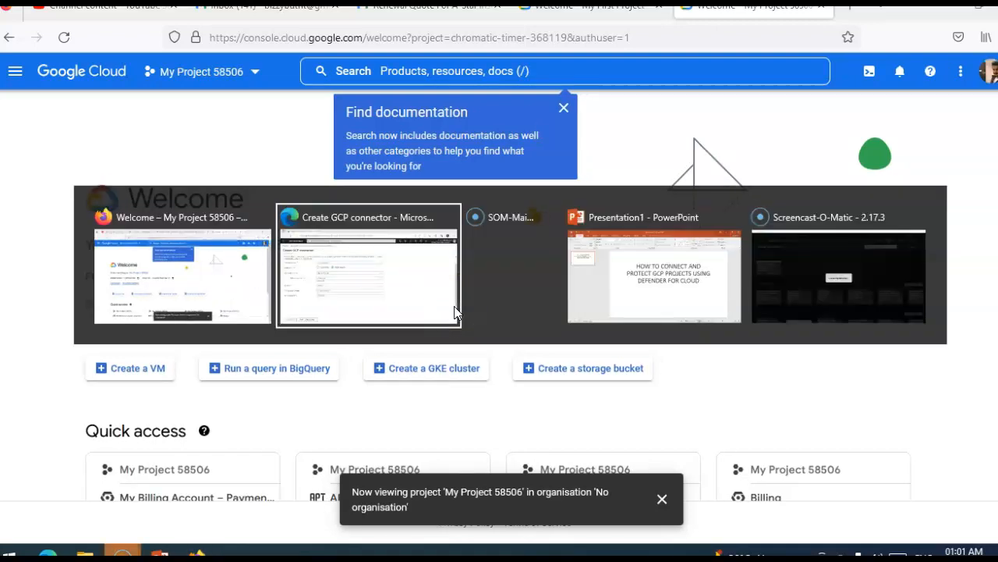
click(248, 351)
key(ctrl+v)
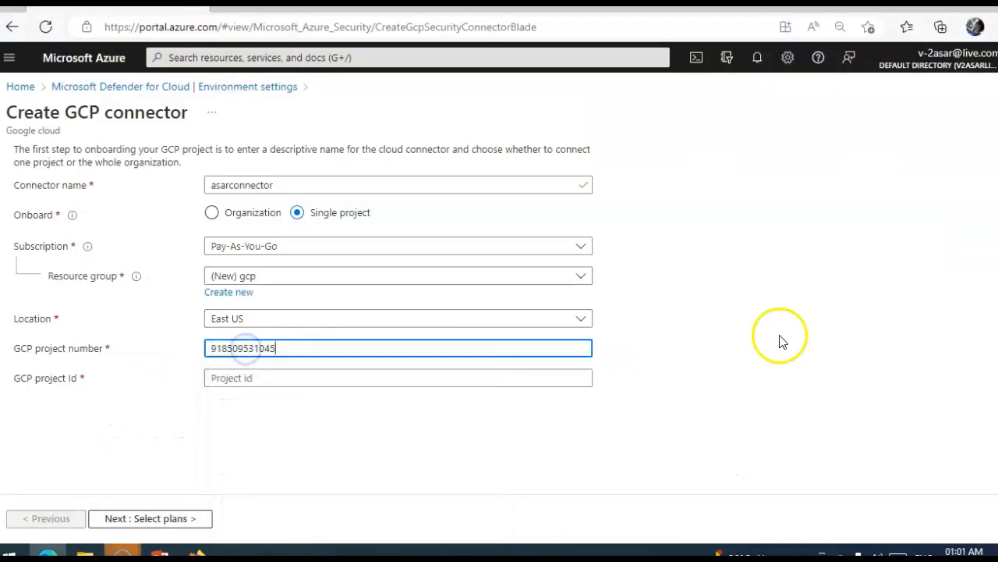
Copy the project ID from the Google Cloud console into the connector's GCP project Id and proceed to plan selection
key(alt+Tab)
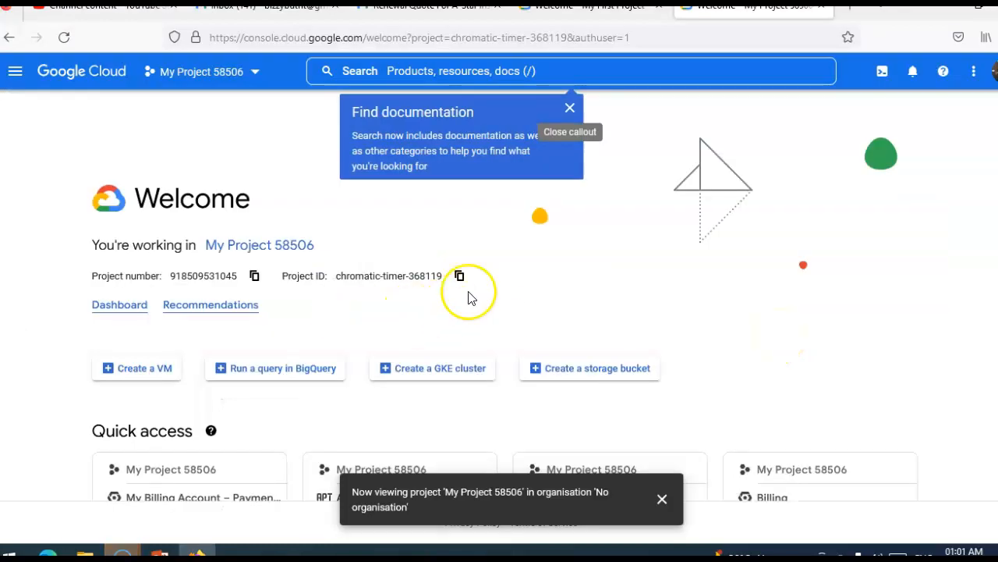
click(459, 278)
key(alt+Tab)
click(267, 379)
key(ctrl+v)
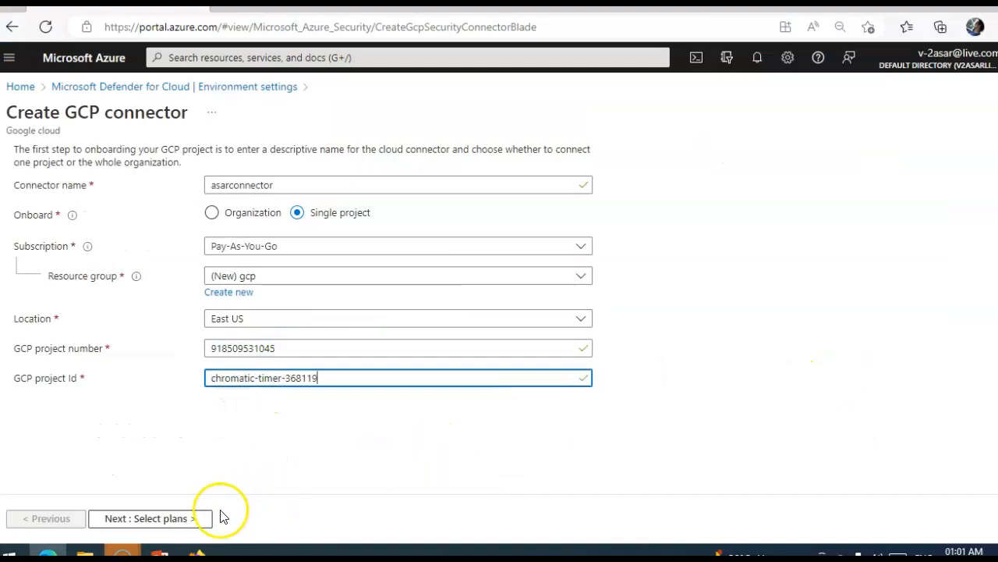
scroll(244, 492, down, 1)
click(180, 518)
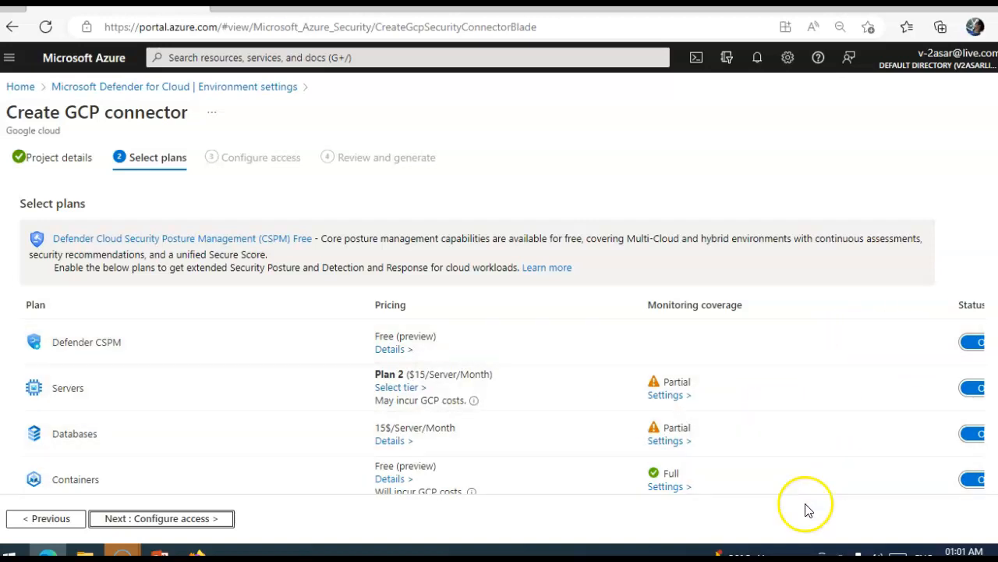
Review the Defender CSPM, Servers, Databases and Containers plans, keep them all on, and proceed to access configuration
scroll(794, 201, down, 1)
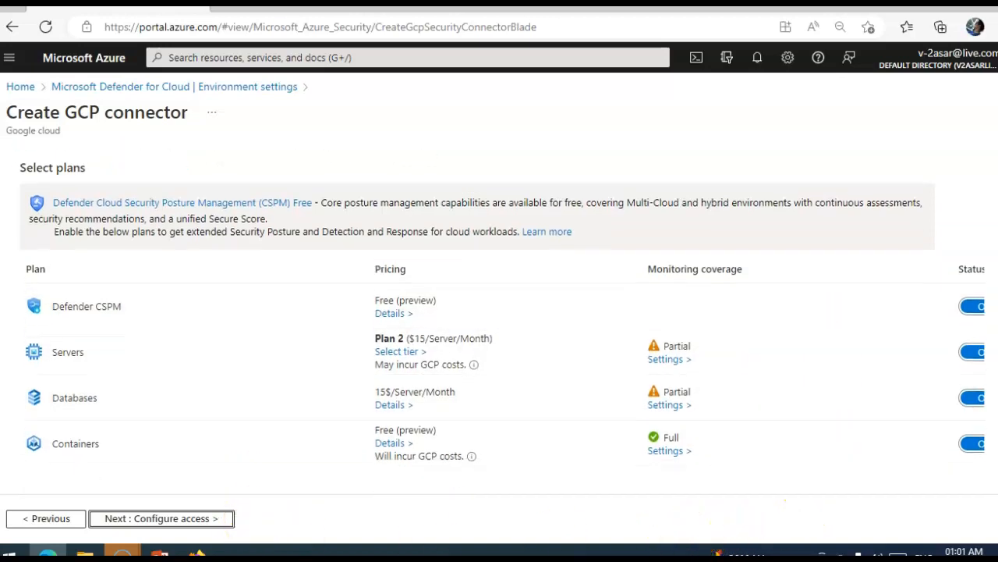
scroll(468, 421, down, 2)
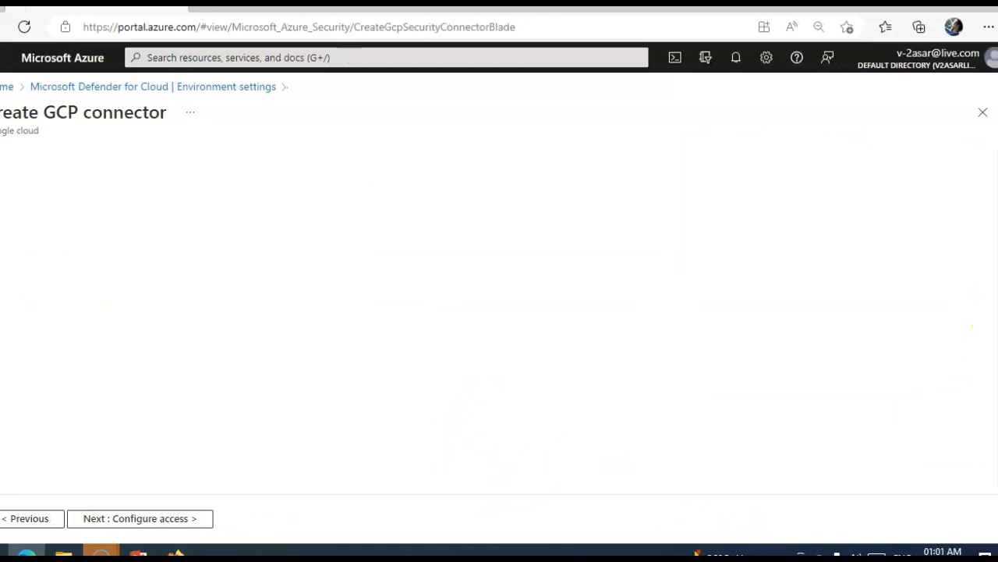
click(503, 471)
key(ctrl+minus)
key(ctrl+minus)
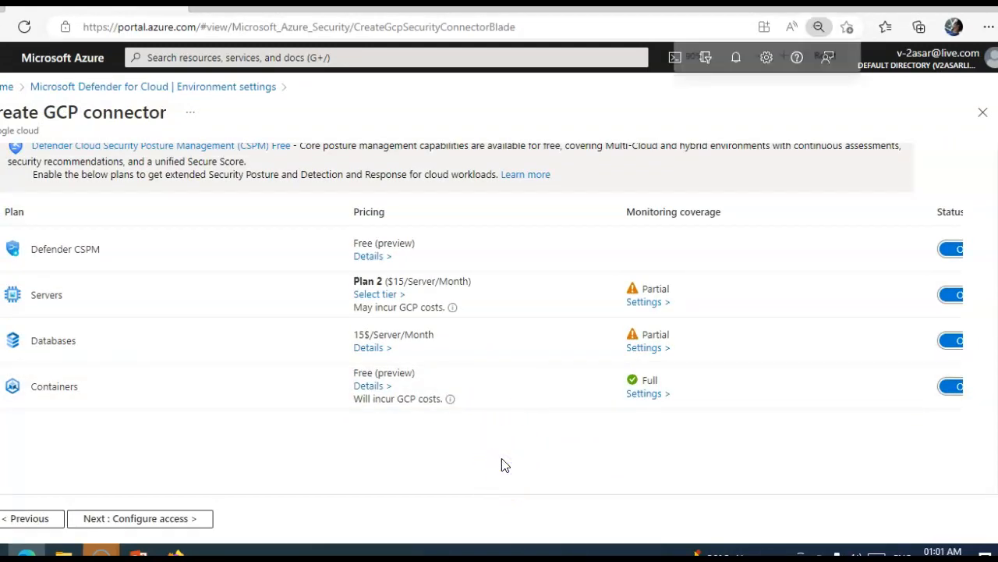
key(ctrl+plus)
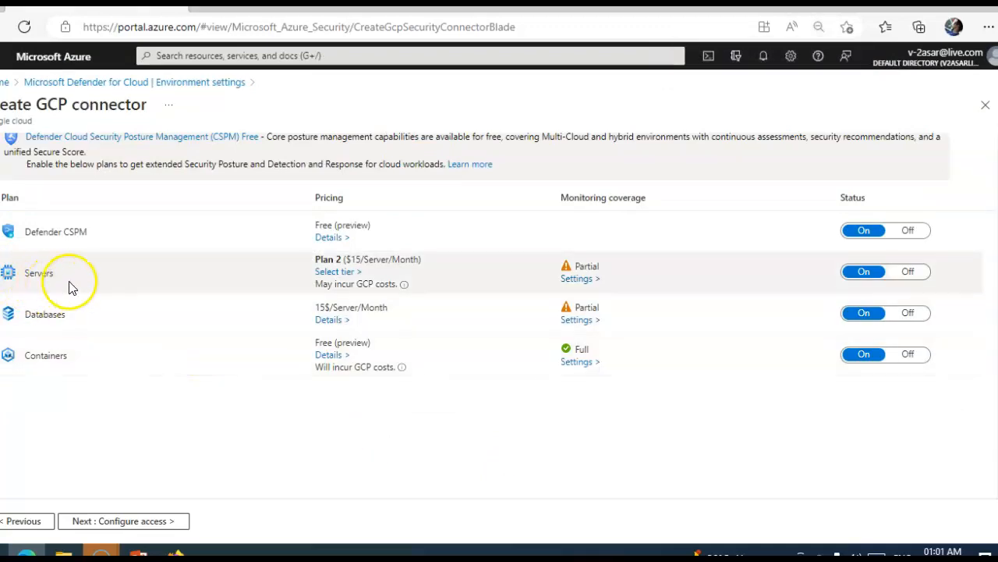
click(753, 396)
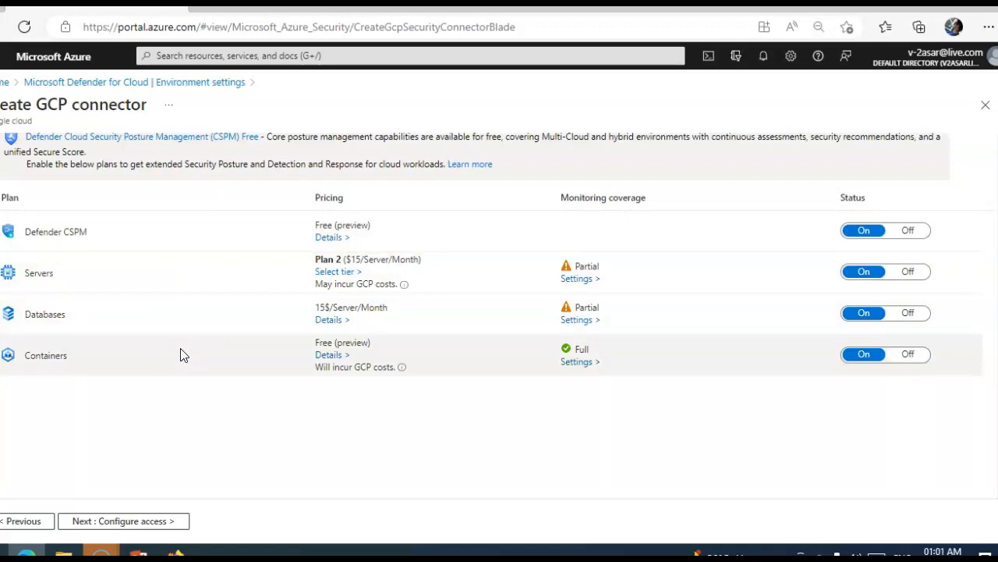
click(147, 520)
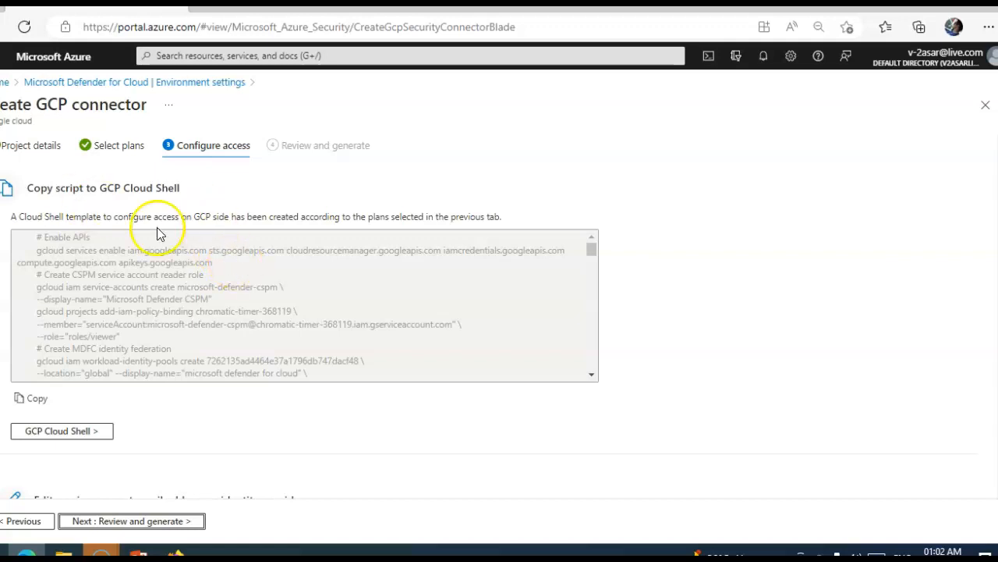
Open GCP Cloud Shell from the connector's access configuration and copy the address of the Google sign-in page
click(45, 434)
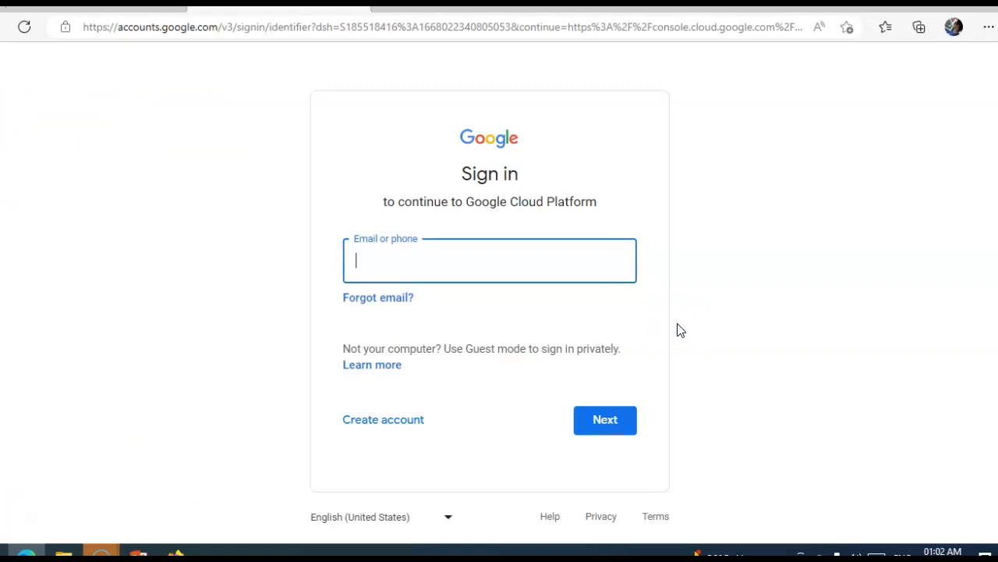
click(569, 276)
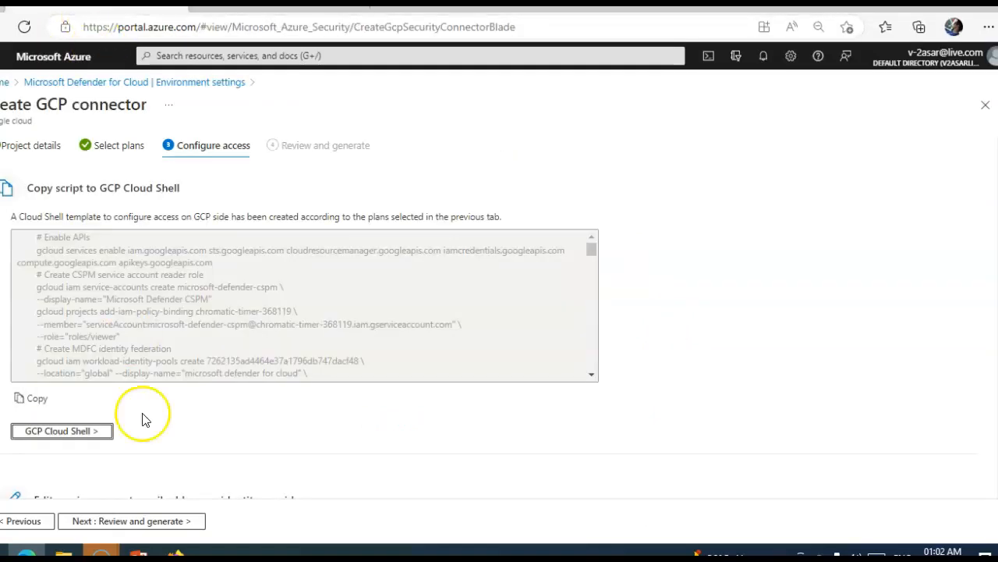
click(86, 433)
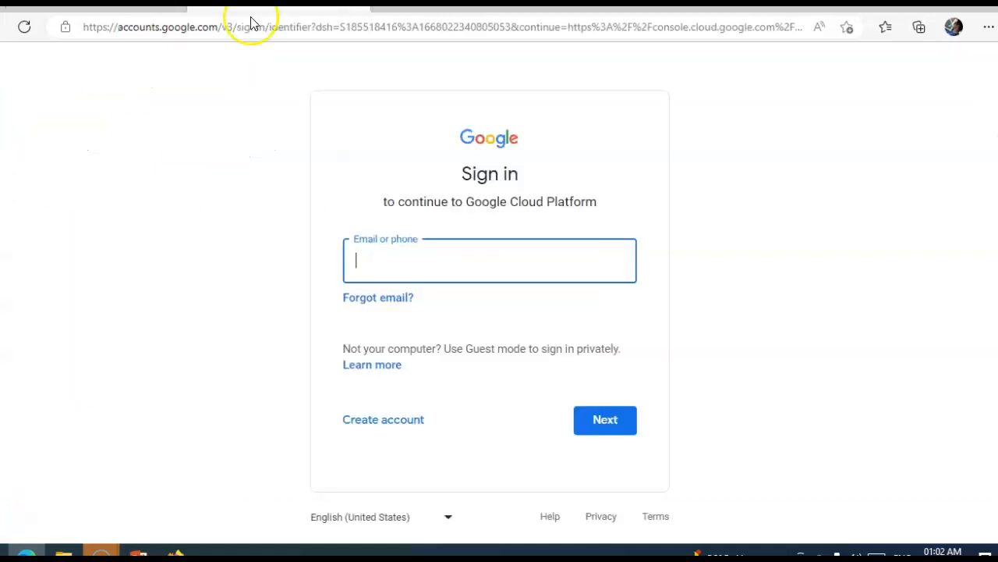
click(264, 34)
right_click(264, 34)
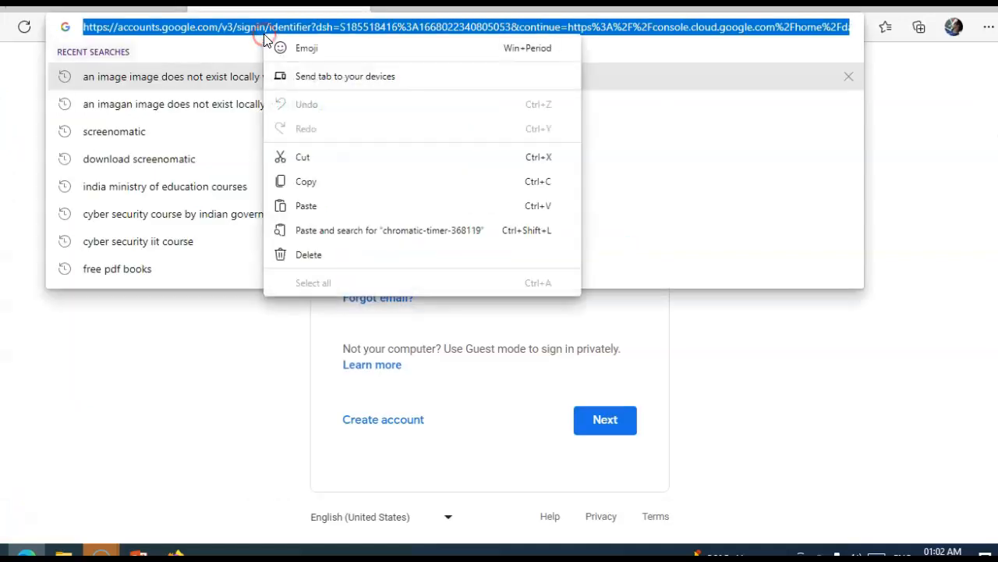
click(298, 181)
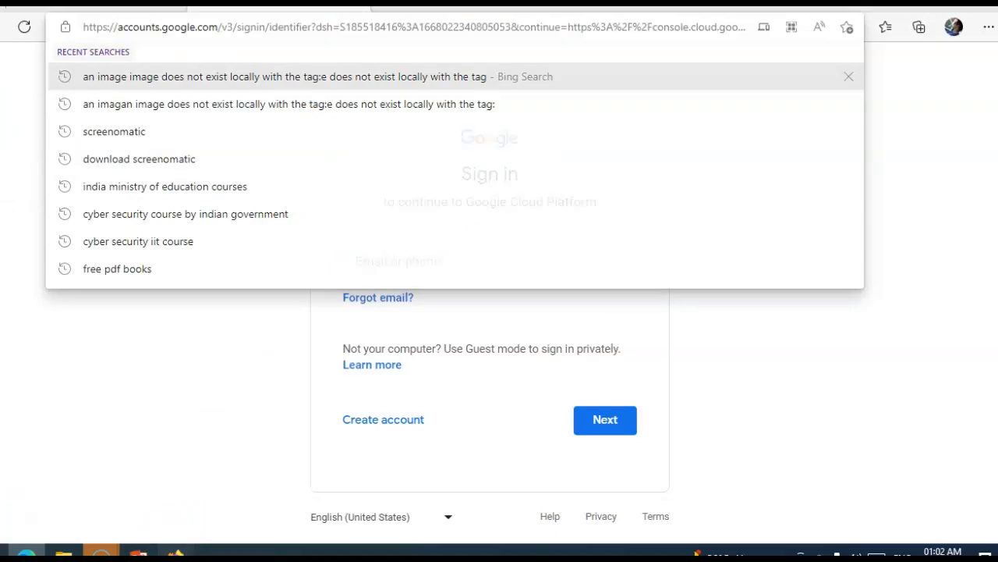
Switch to Firefox, open the copied address in a new tab, and try to sign in with the account's email
click(174, 551)
click(831, 14)
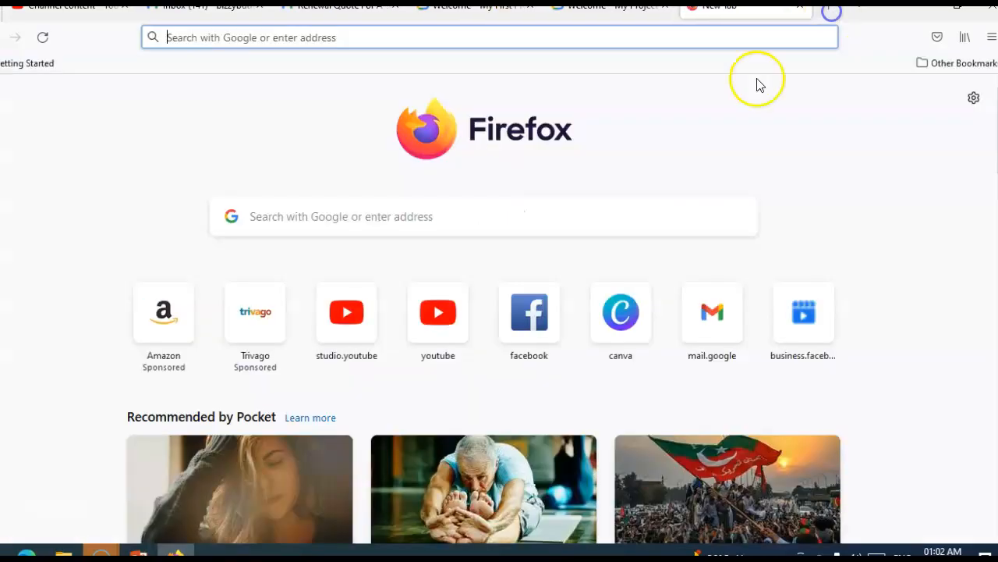
key(ctrl+v)
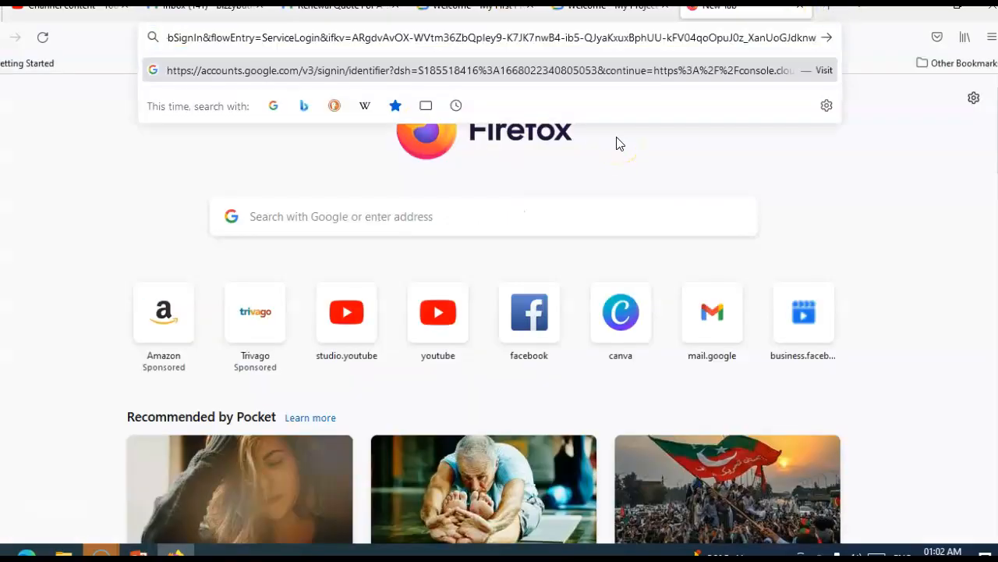
key(Return)
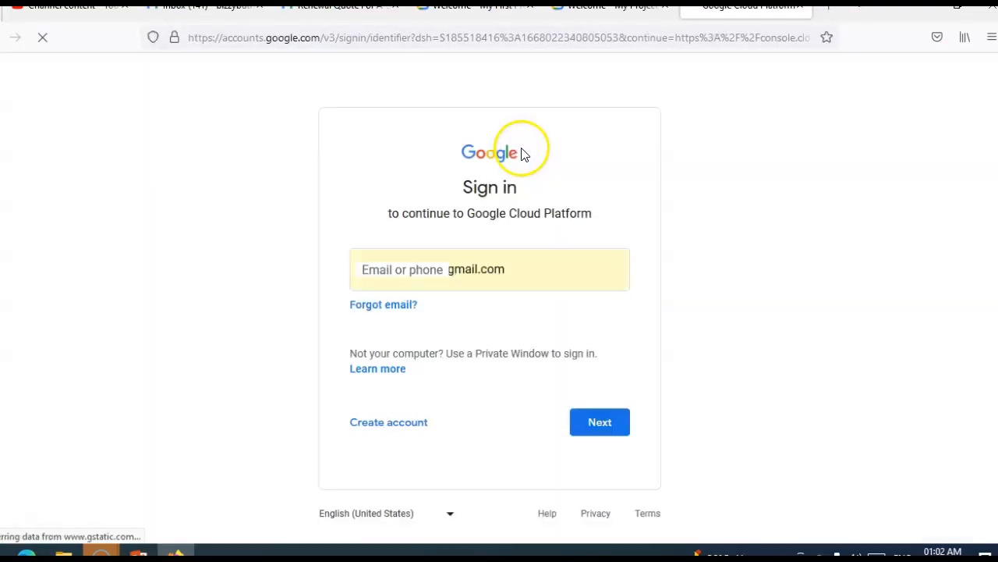
click(465, 273)
click(607, 422)
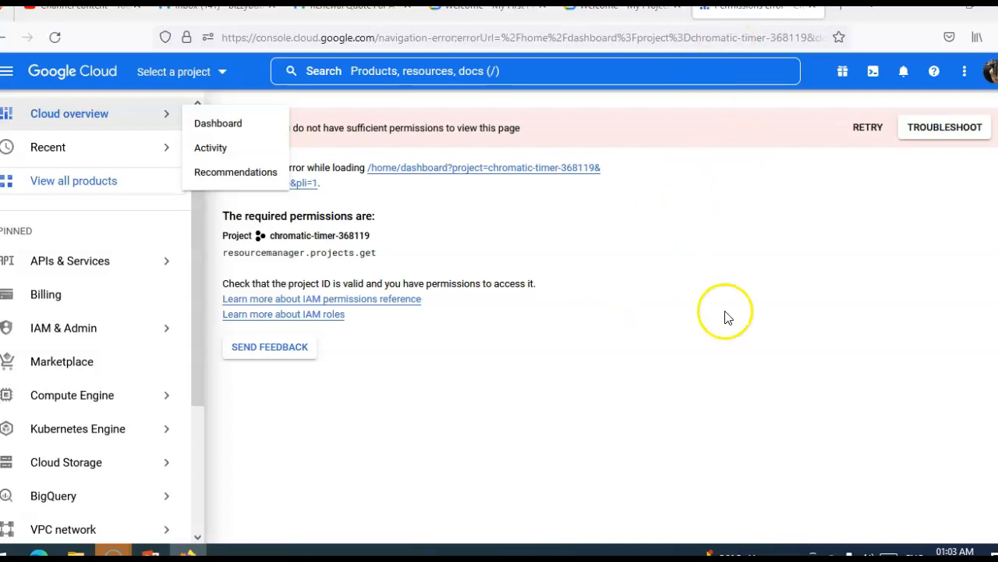
Return to the My Project 58506 welcome page in the Google Cloud console and start a Cloud Shell session
click(573, 7)
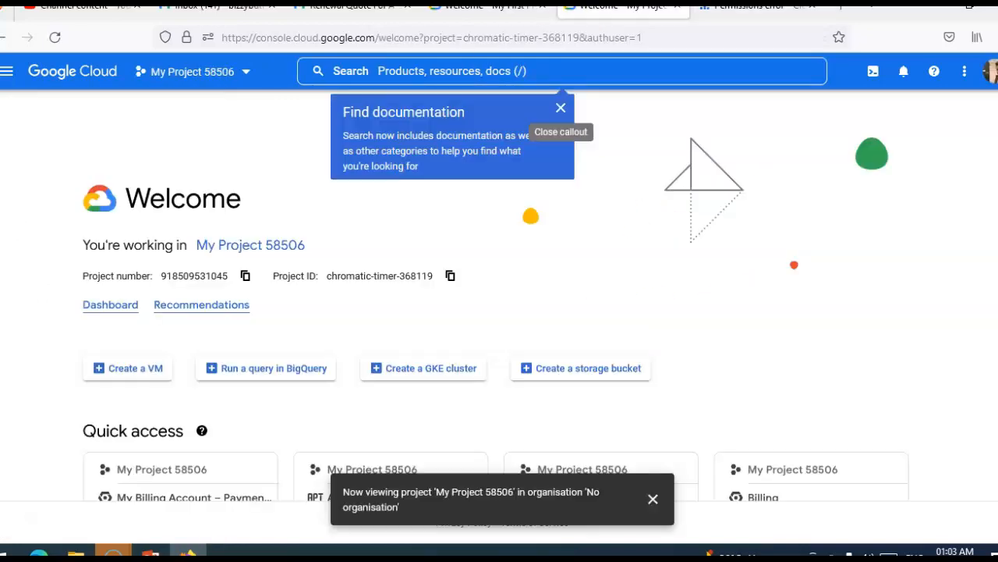
click(873, 71)
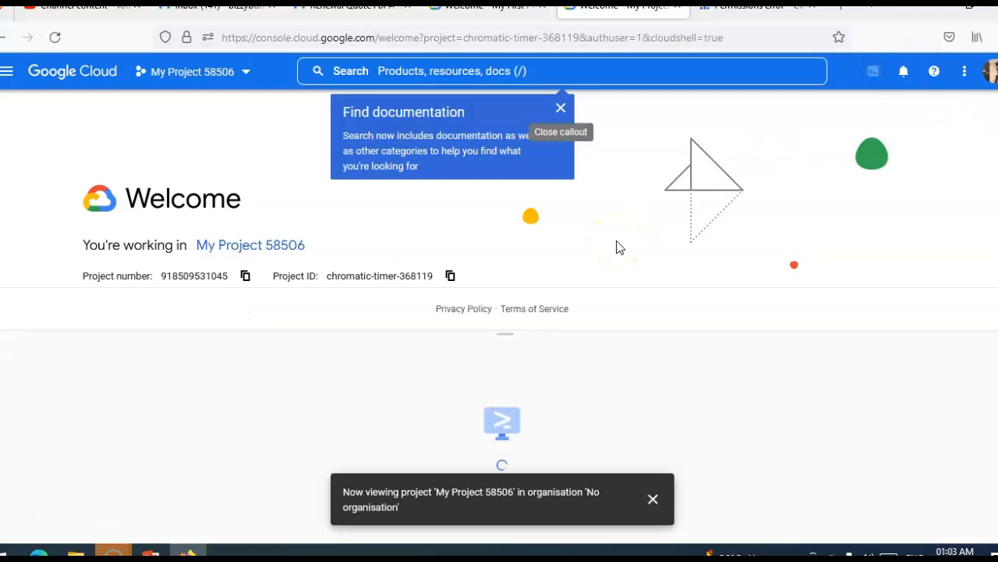
click(653, 499)
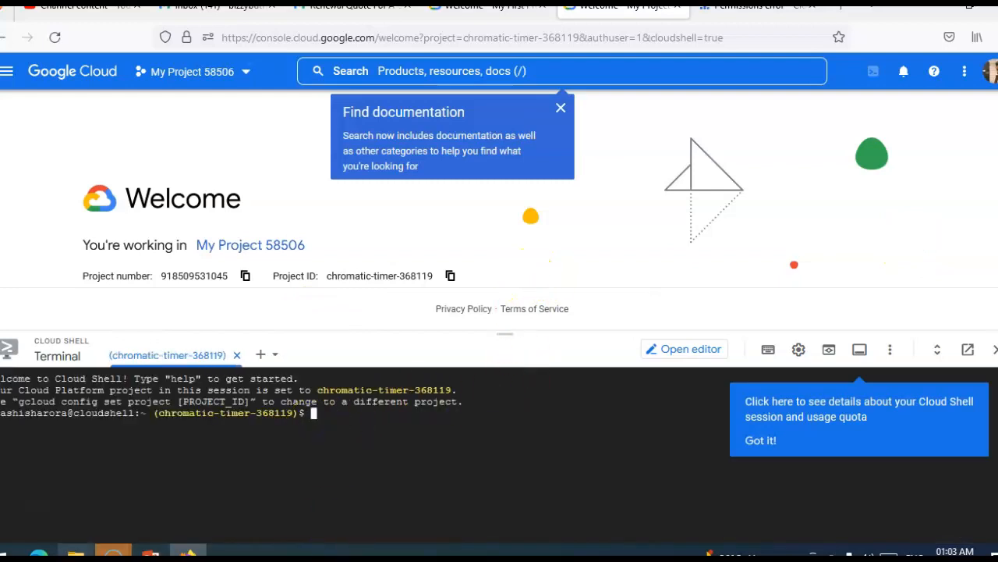
Copy the access configuration script from the Azure portal and paste it into the Google Cloud Shell terminal
click(39, 552)
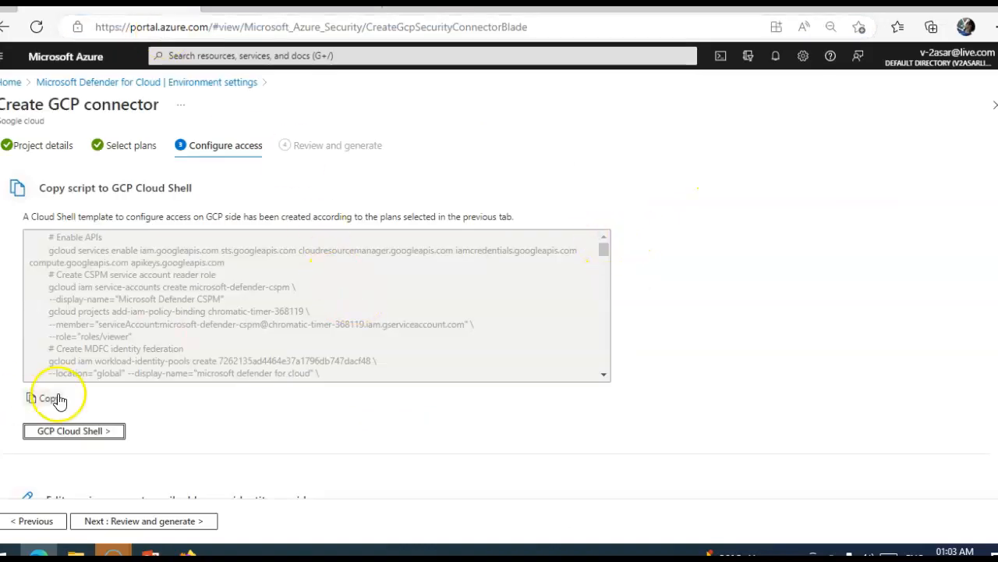
click(59, 399)
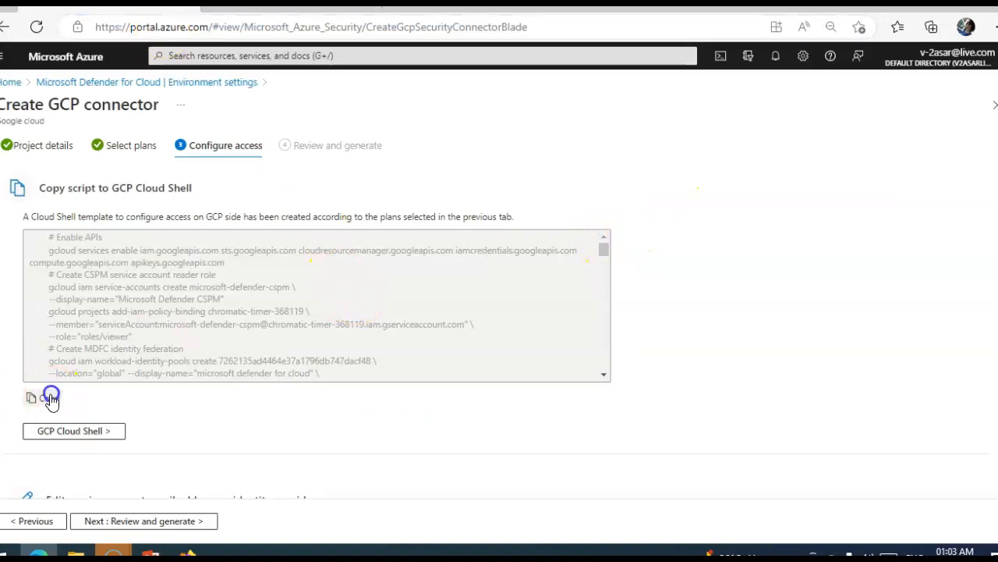
click(187, 552)
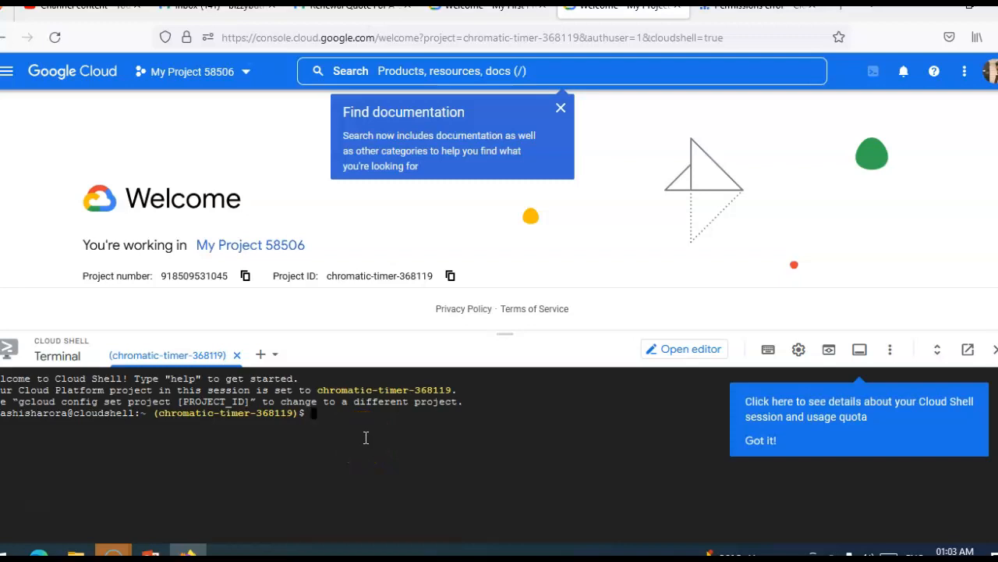
click(753, 441)
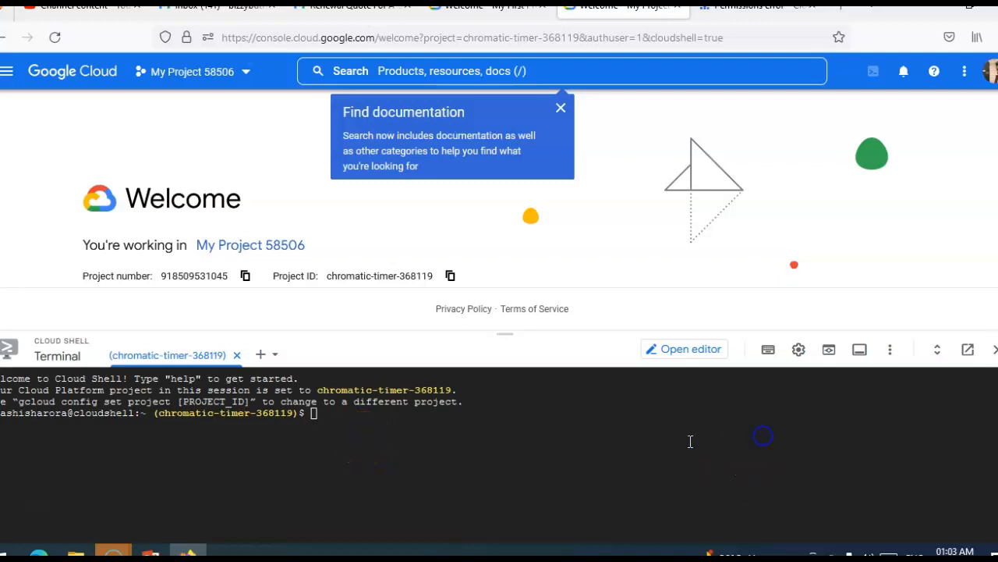
key(ctrl+v)
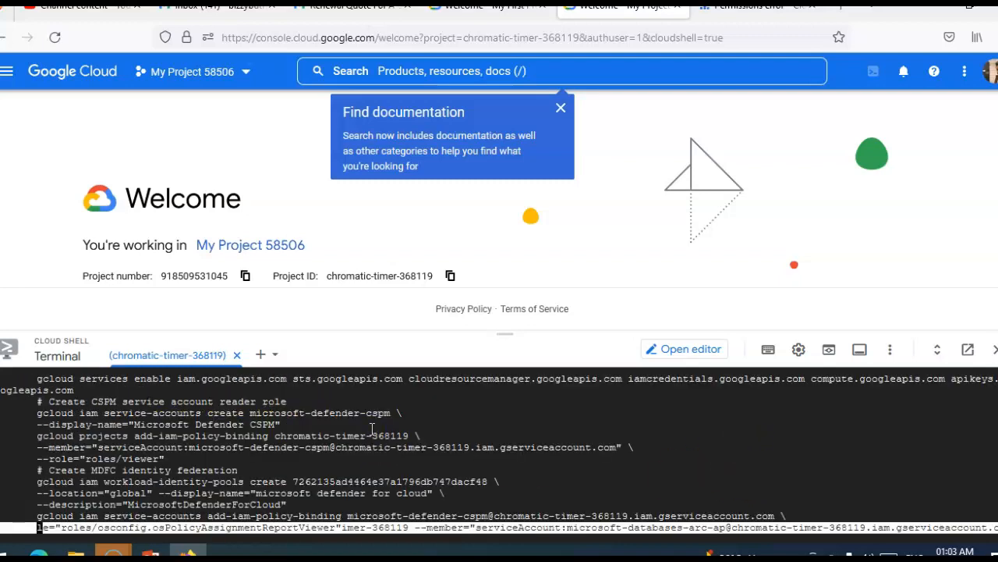
Compare the pasted script with the Azure portal template and authorise Cloud Shell to use the account's credentials for gcloud
scroll(399, 447, up, 3)
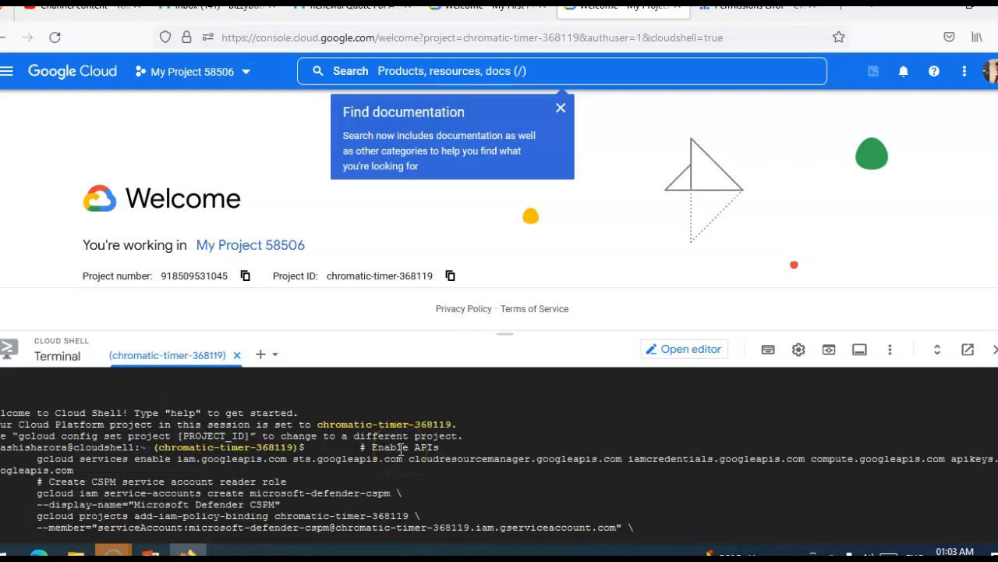
key(alt+Tab)
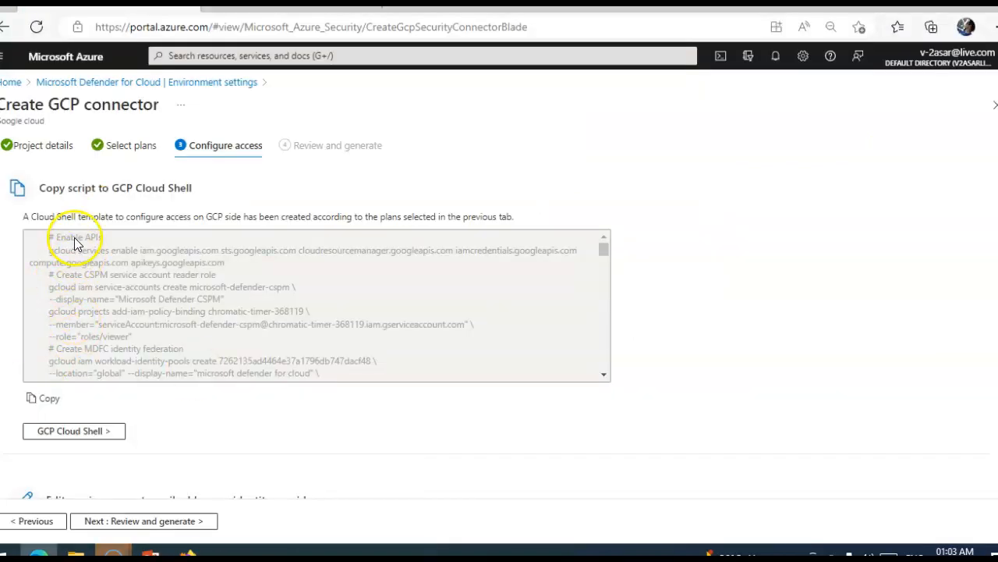
drag(49, 249, 396, 421)
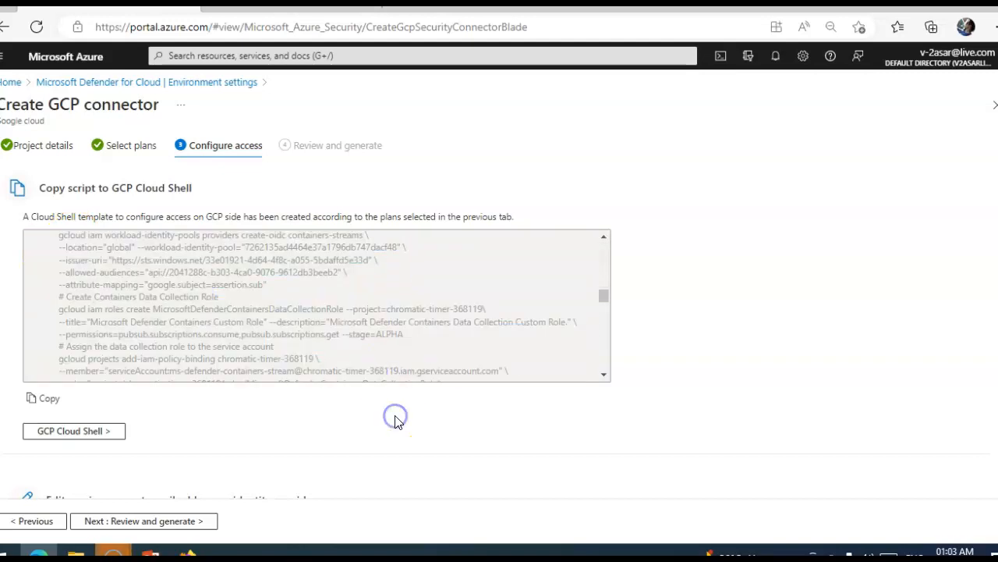
key(alt+Tab)
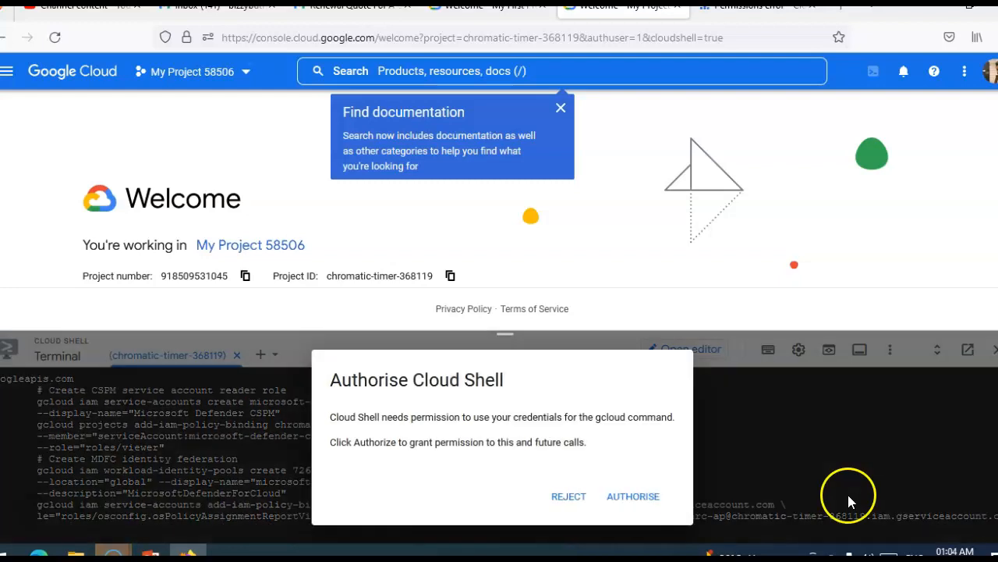
click(660, 501)
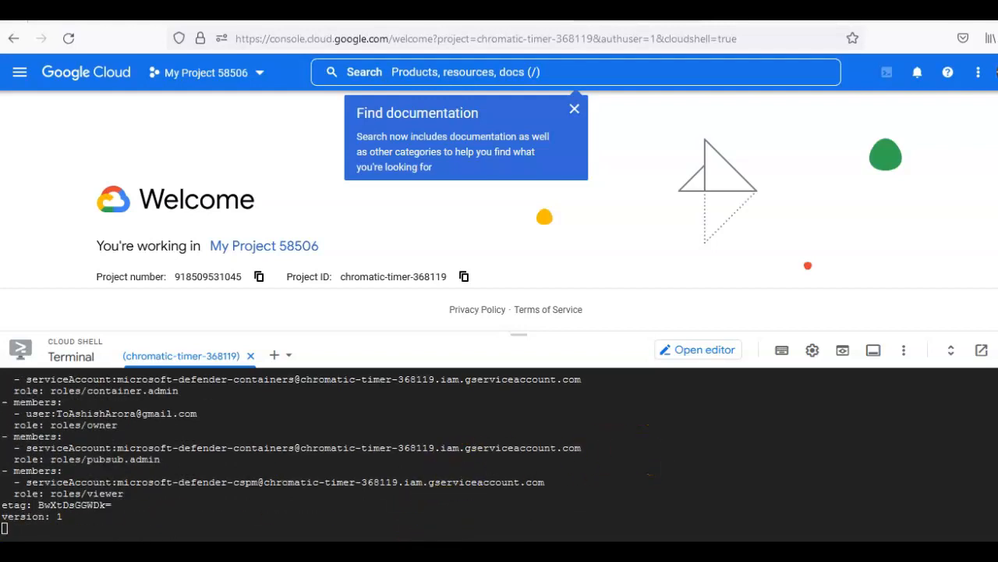
Copy the Defender CSPM service account's email address from the end of the script output in Cloud Shell
double_click(152, 486)
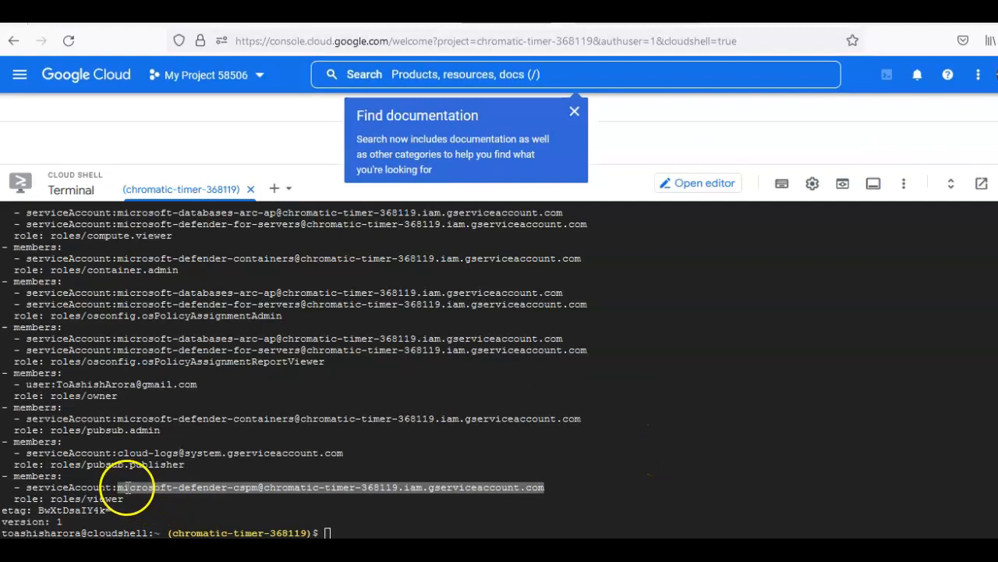
right_click(445, 484)
click(468, 345)
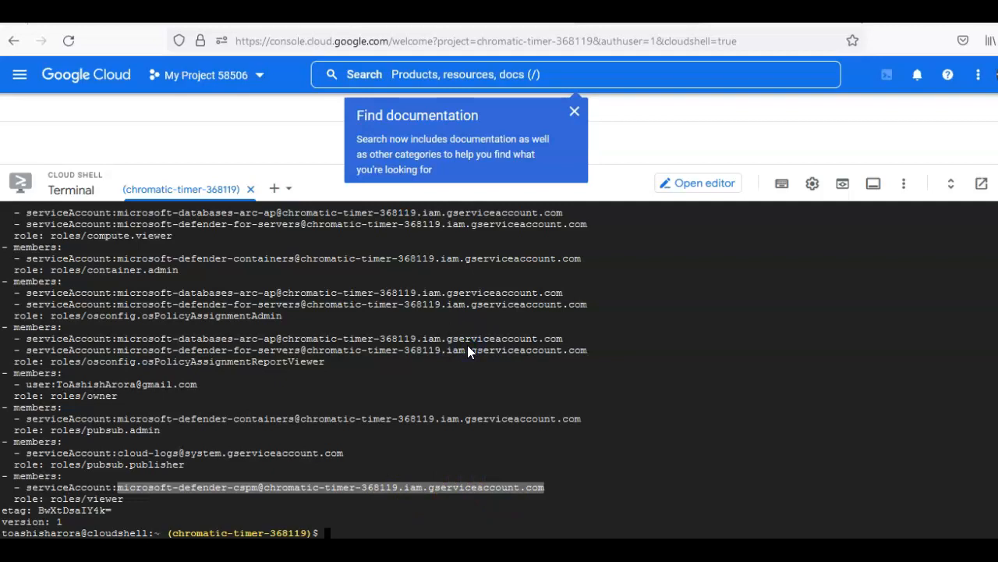
click(340, 454)
Back in the Azure portal, check the identity federation pool and the Cloud Security Posture Management service account email and identity provider
key(alt+Tab)
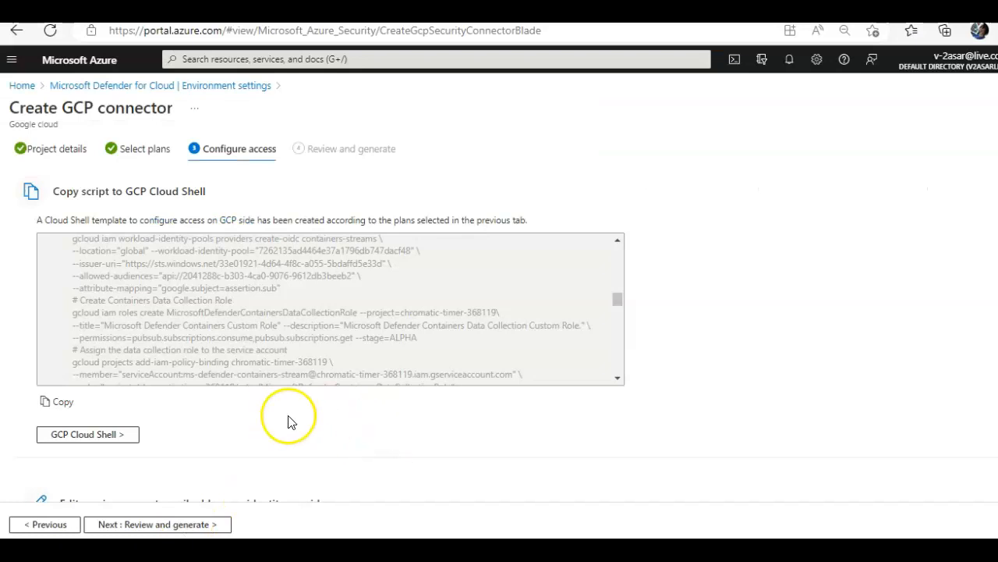
scroll(301, 468, down, 4)
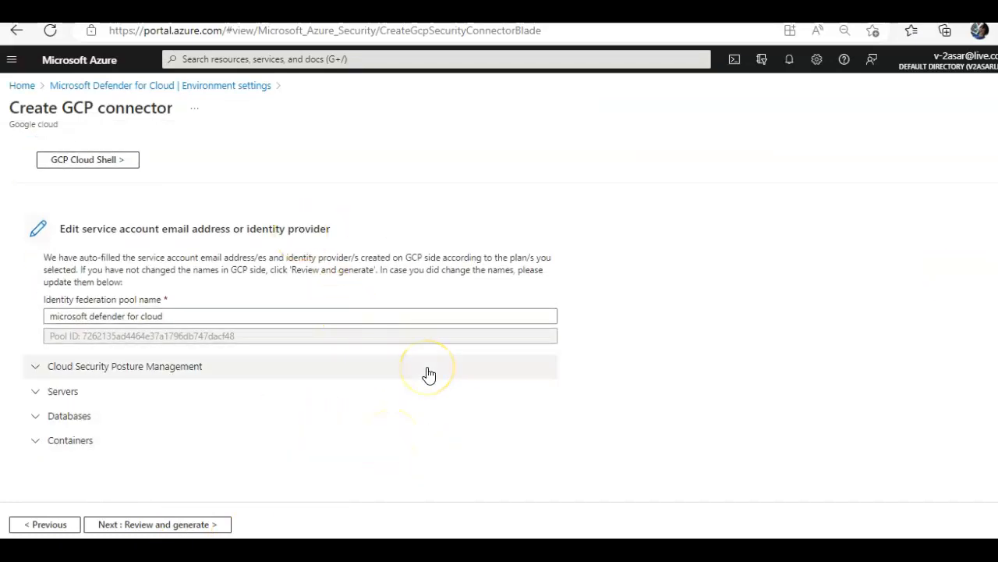
scroll(429, 375, up, 1)
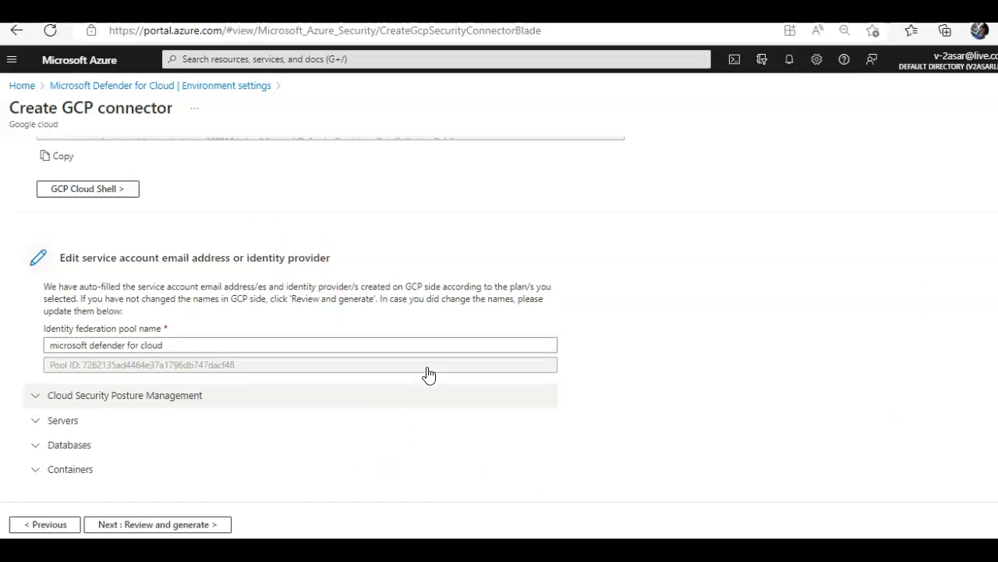
scroll(429, 376, down, 1)
scroll(234, 359, down, 4)
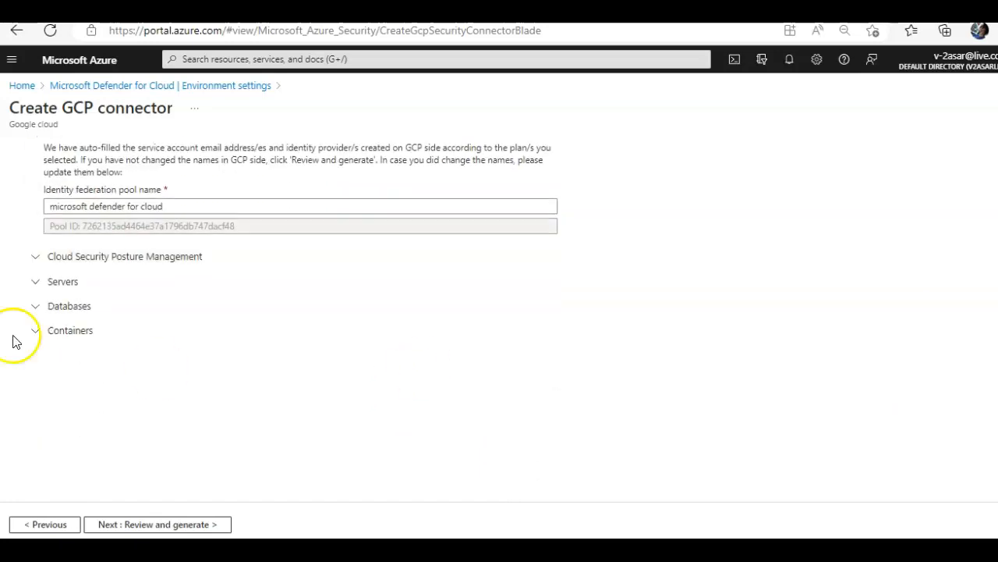
click(52, 264)
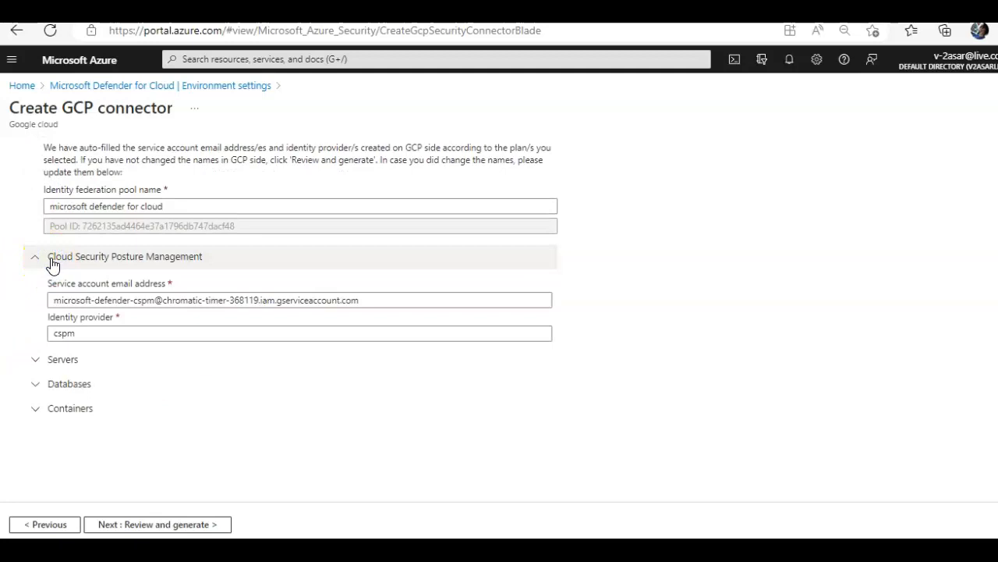
click(78, 331)
click(231, 304)
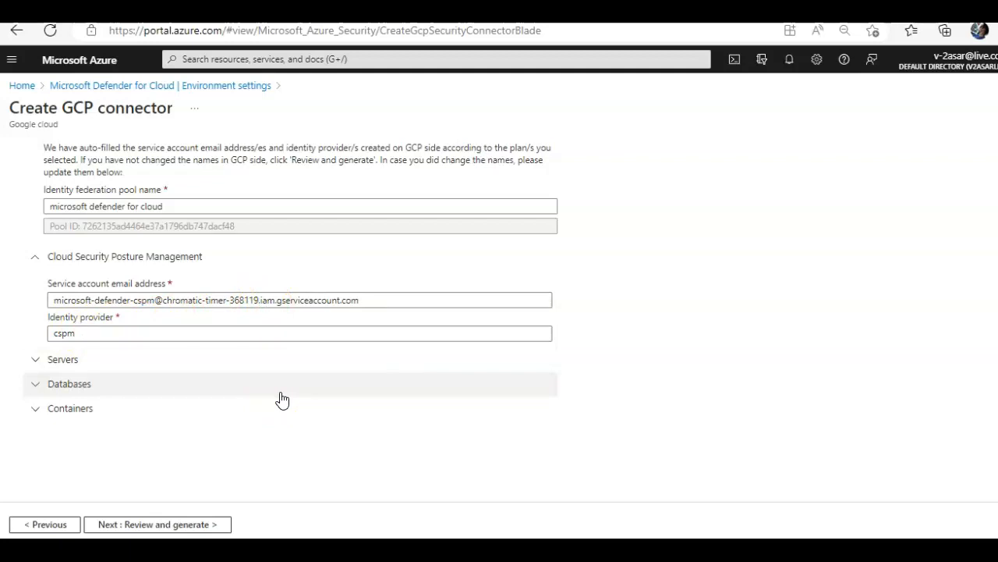
Proceed through the connector's summary to create the GCP connector, and check the portal notifications
click(185, 523)
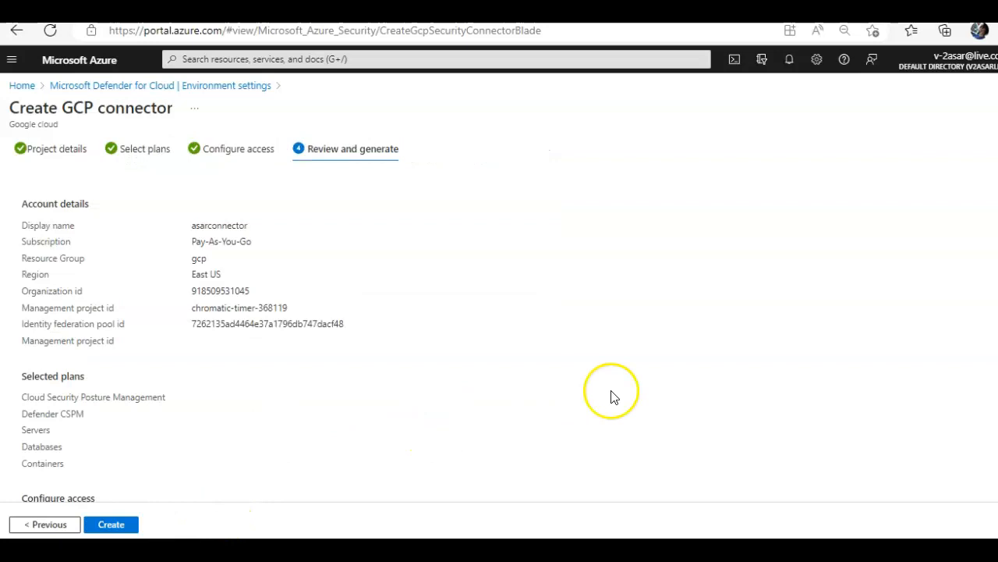
scroll(602, 393, down, 3)
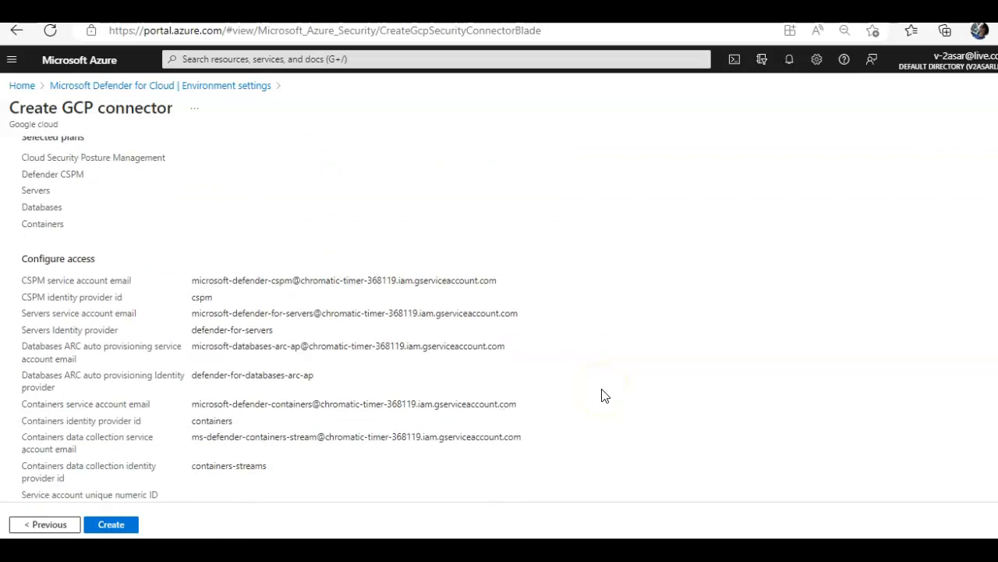
click(125, 521)
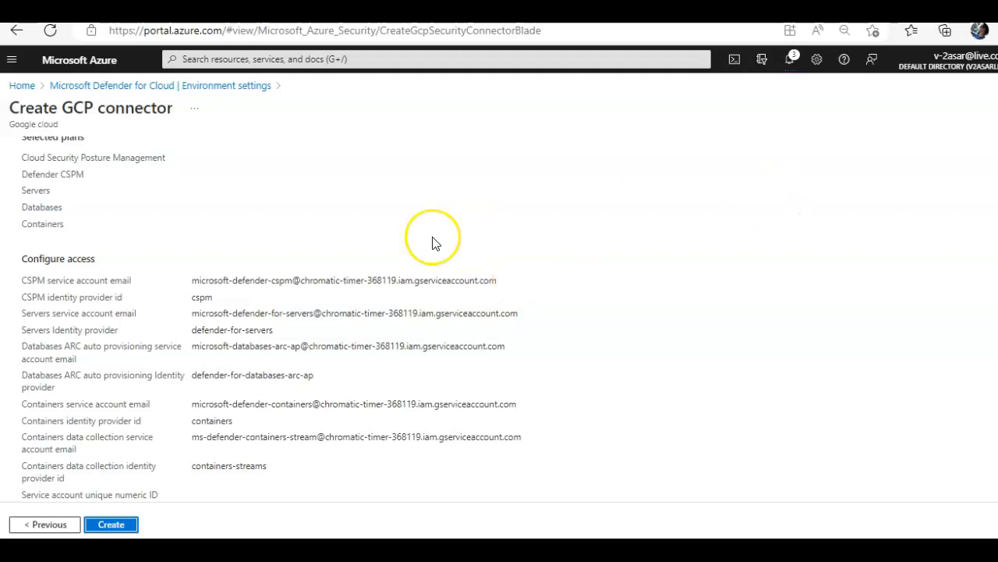
click(790, 60)
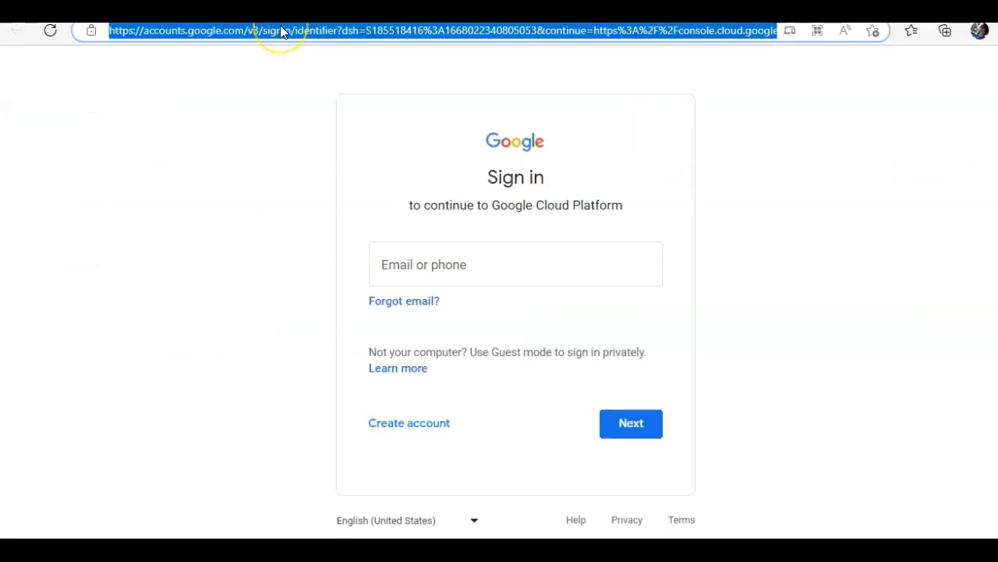
Open portal.azure.com, sign in with the already signed-in Microsoft account and open Microsoft Defender for Cloud
text(po)
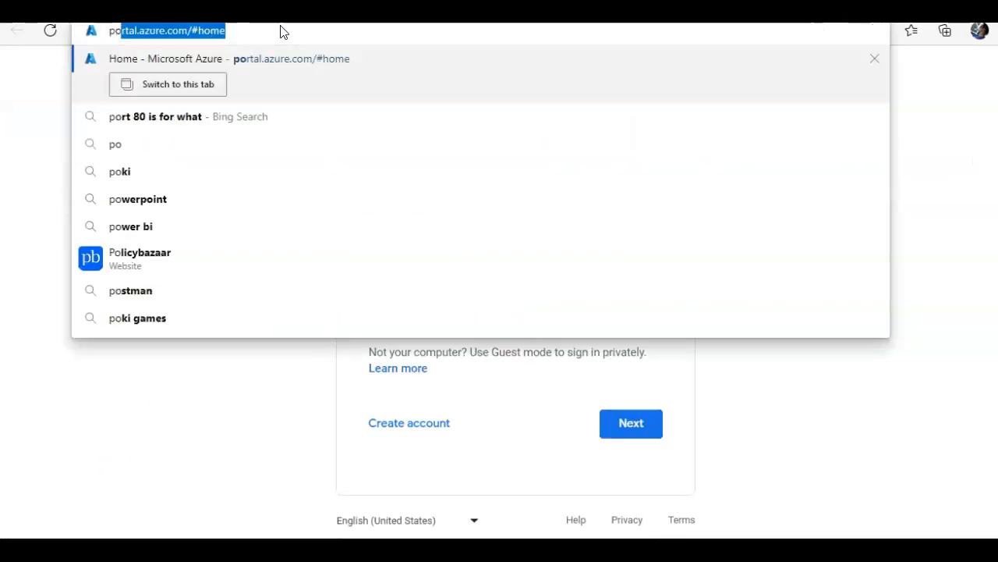
key(Return)
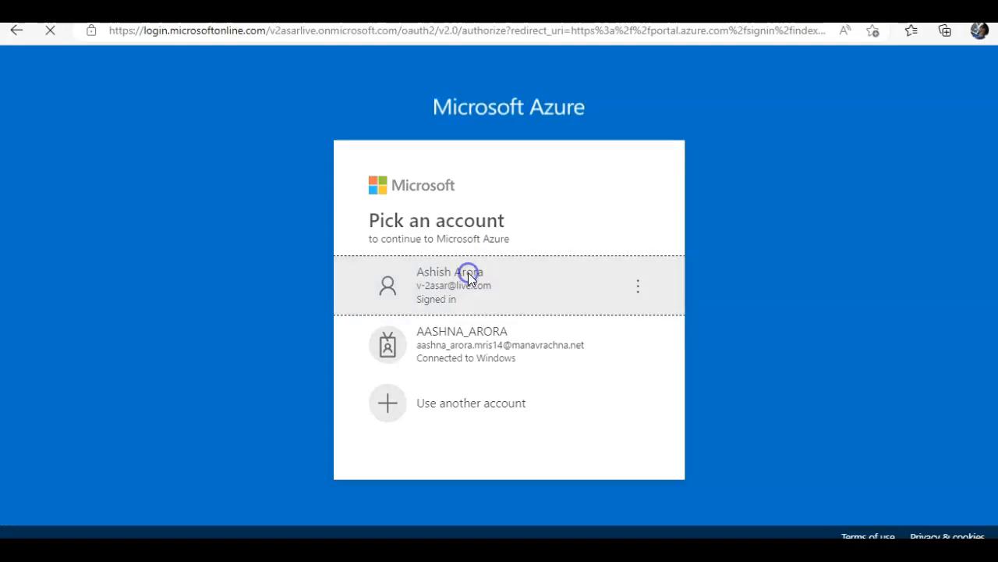
click(469, 276)
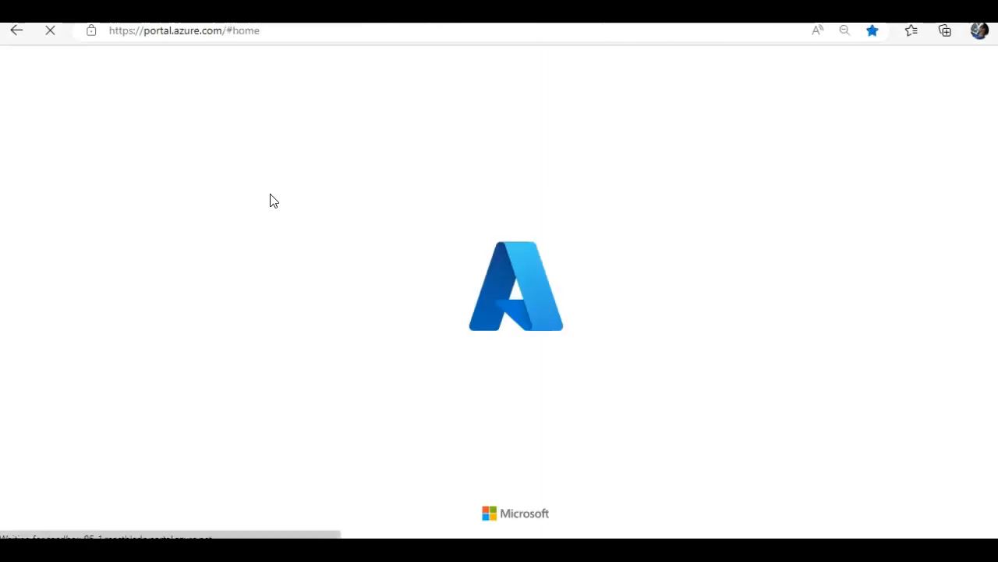
click(266, 161)
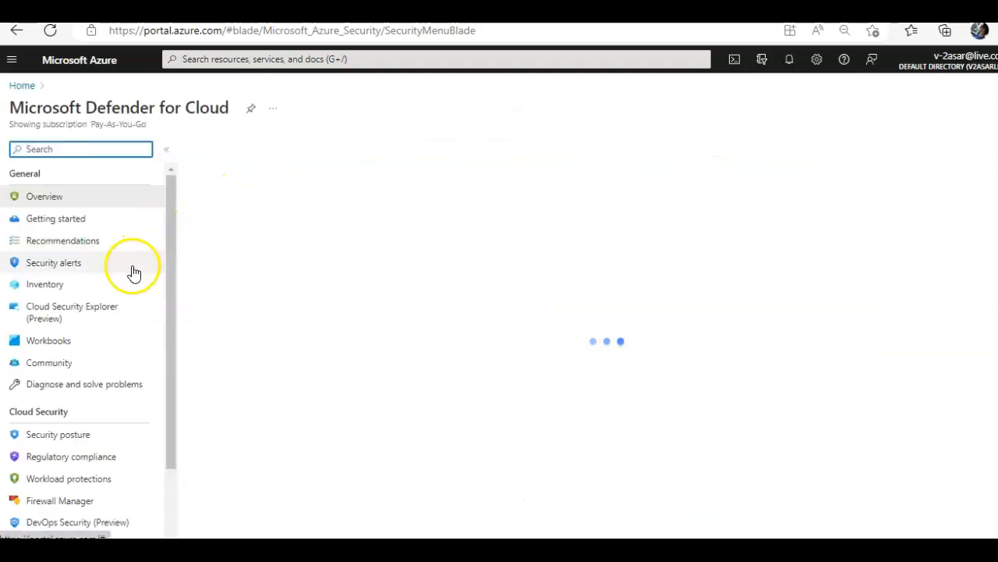
Review Defender for Cloud's recommendations, checking all recommendations and the secure score recommendations for the Azure environment
click(71, 241)
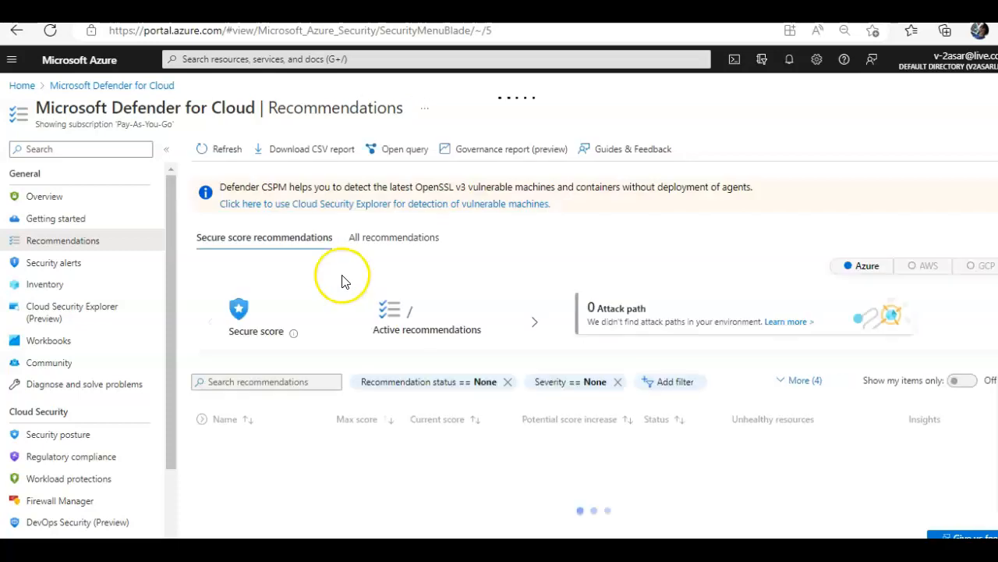
click(384, 241)
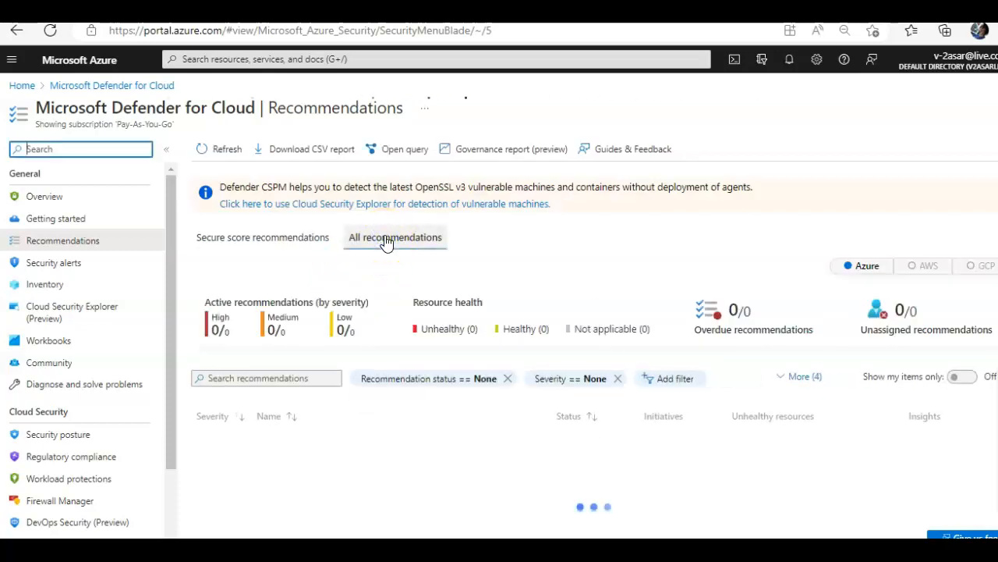
click(273, 237)
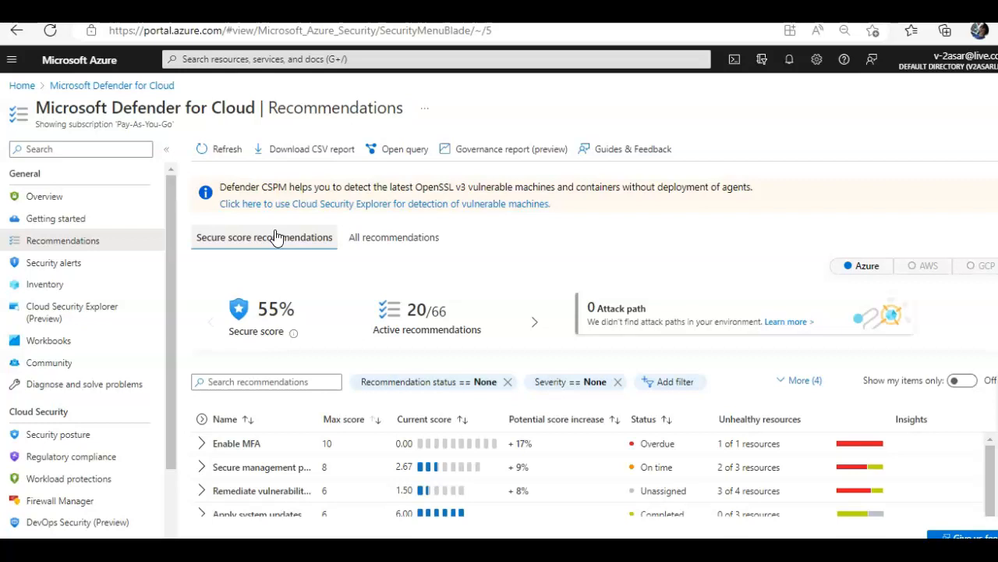
scroll(479, 435, down, 2)
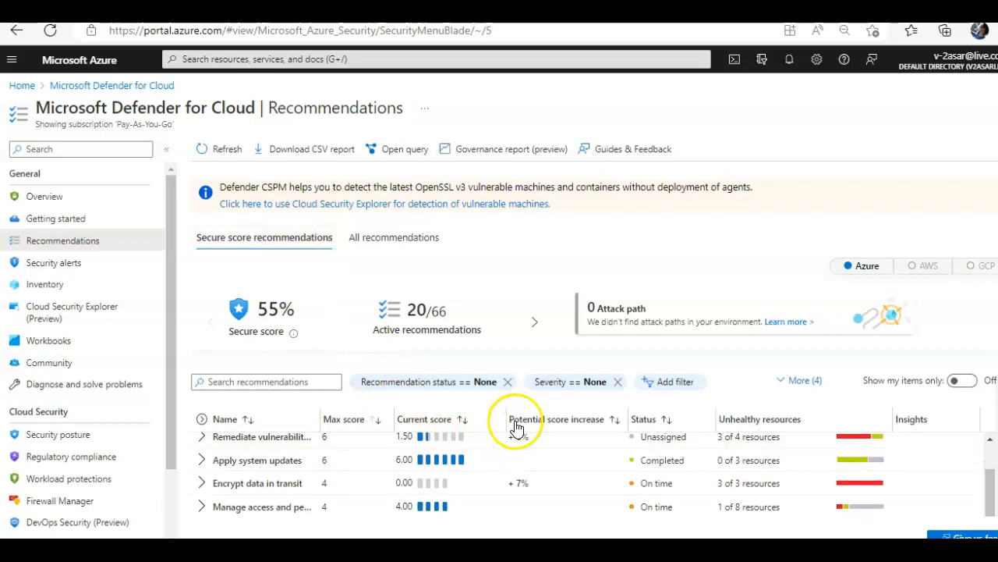